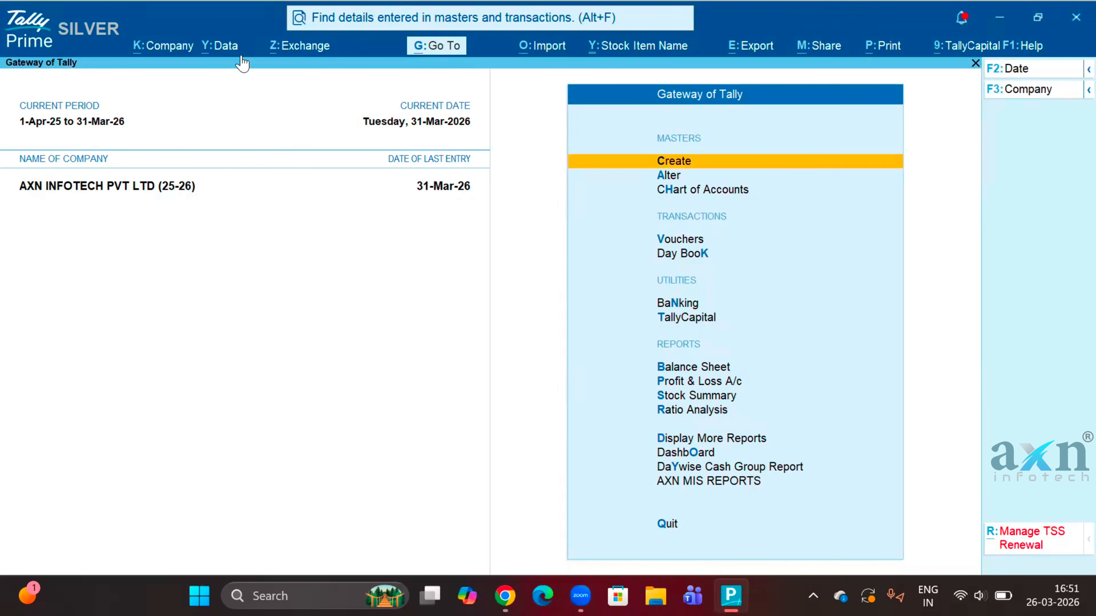
- Start a company backup and browse the D: drive to the backup folder for the backup data path
{"action": "left_click", "coordinate": [226, 46]}
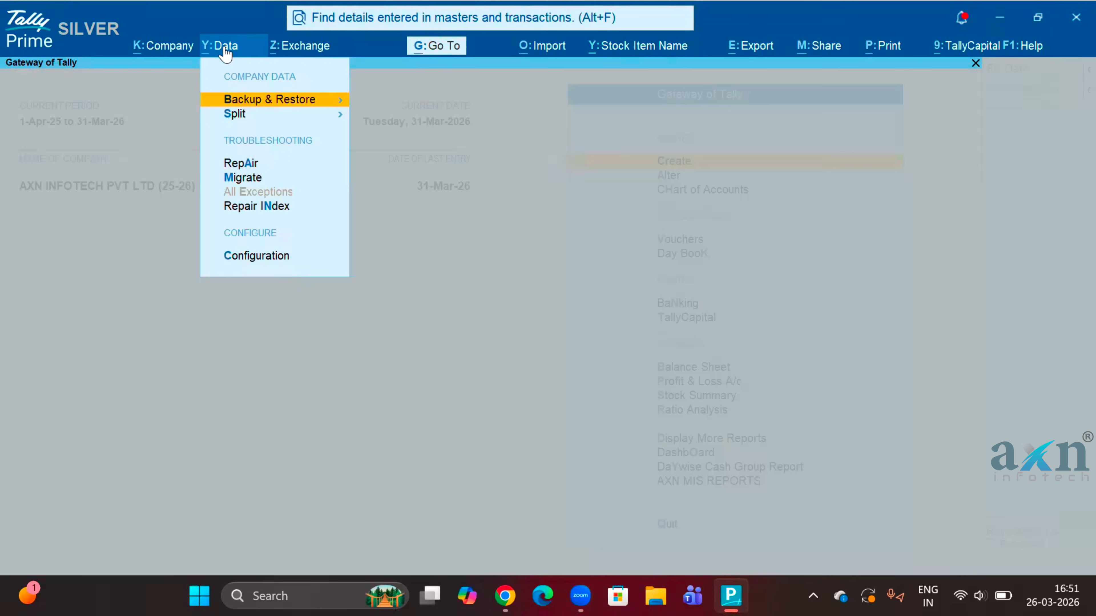
{"action": "left_click", "coordinate": [236, 103]}
{"action": "key", "text": "Return"}
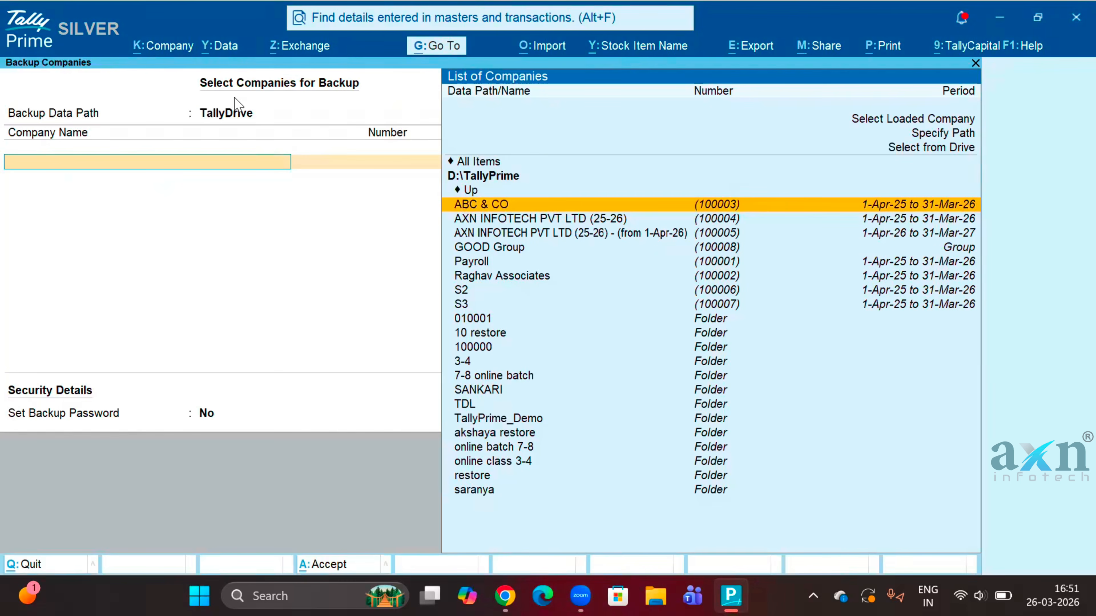
{"action": "key", "text": "BackSpace"}
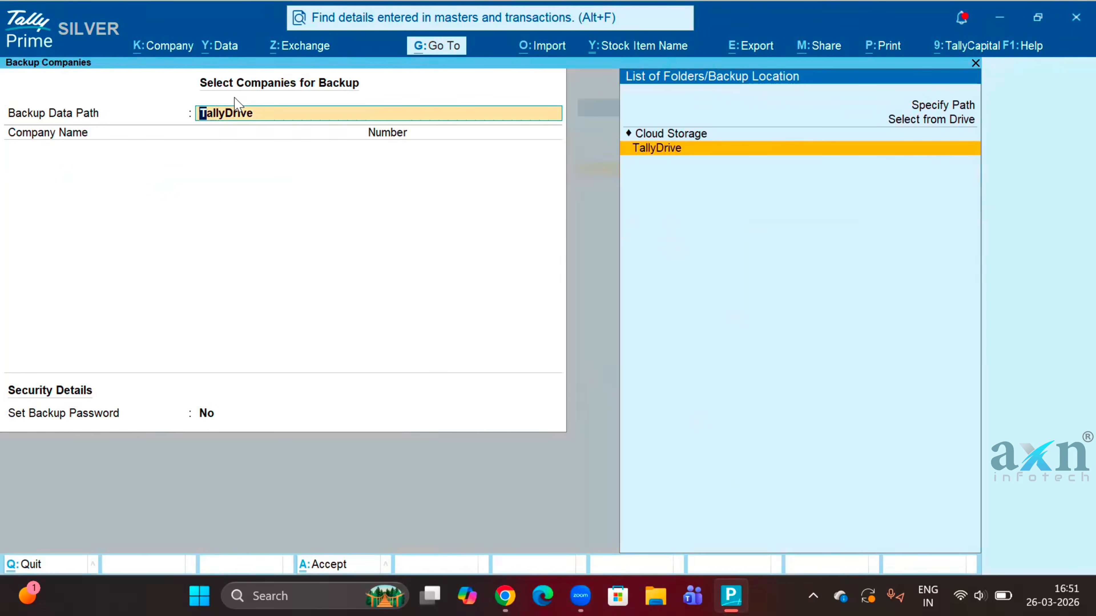
{"action": "key", "text": "Up"}
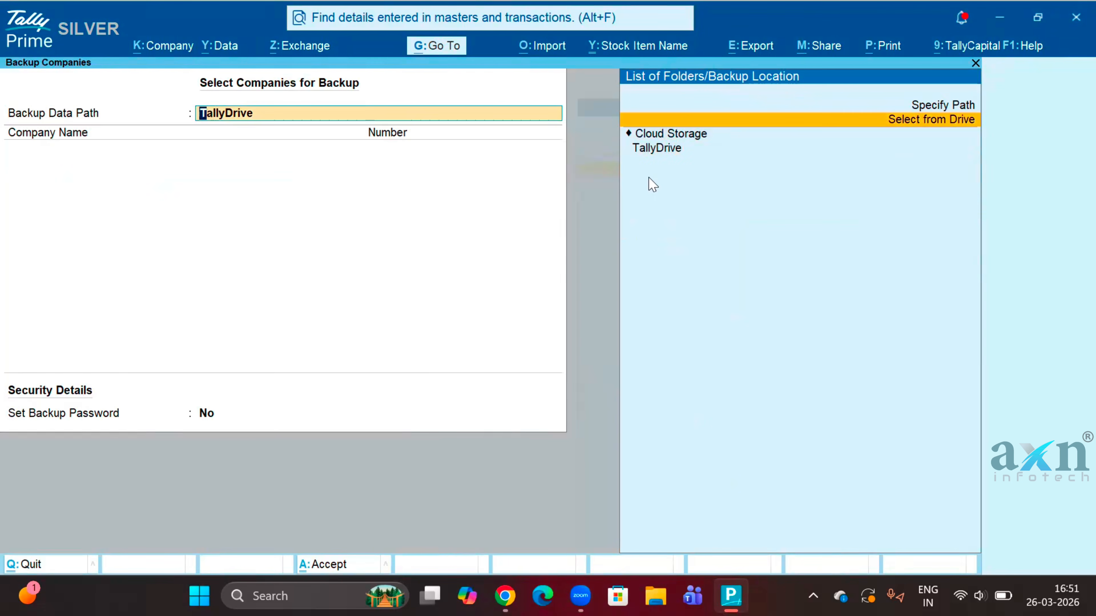
{"action": "key", "text": "Return"}
{"action": "key", "text": "Down"}
{"action": "key", "text": "Return"}
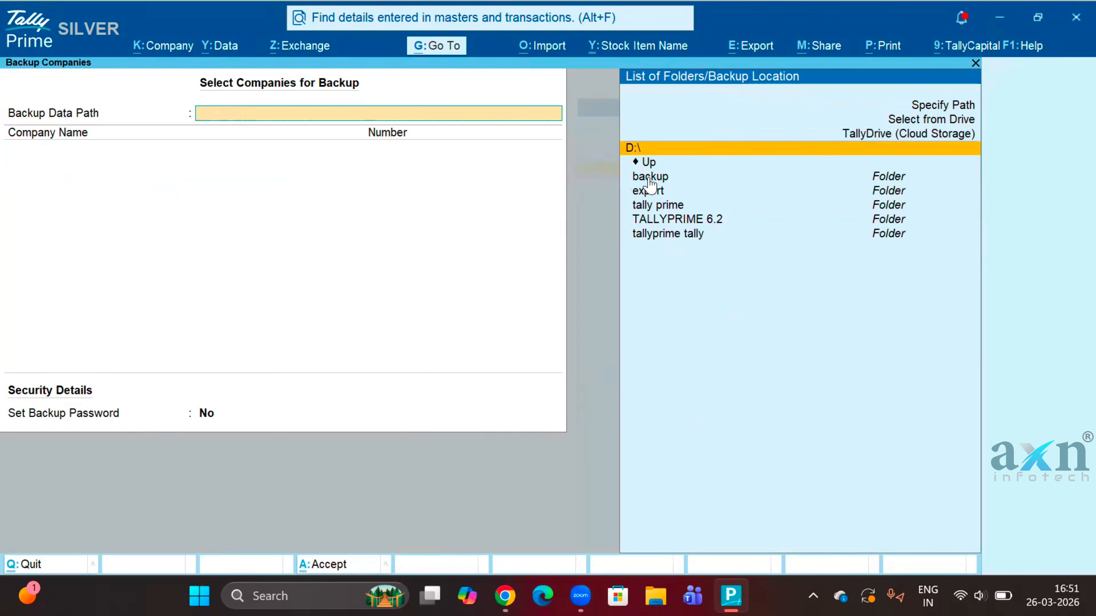
{"action": "key", "text": "Down"}
{"action": "key", "text": "Down"}
{"action": "key", "text": "Return"}
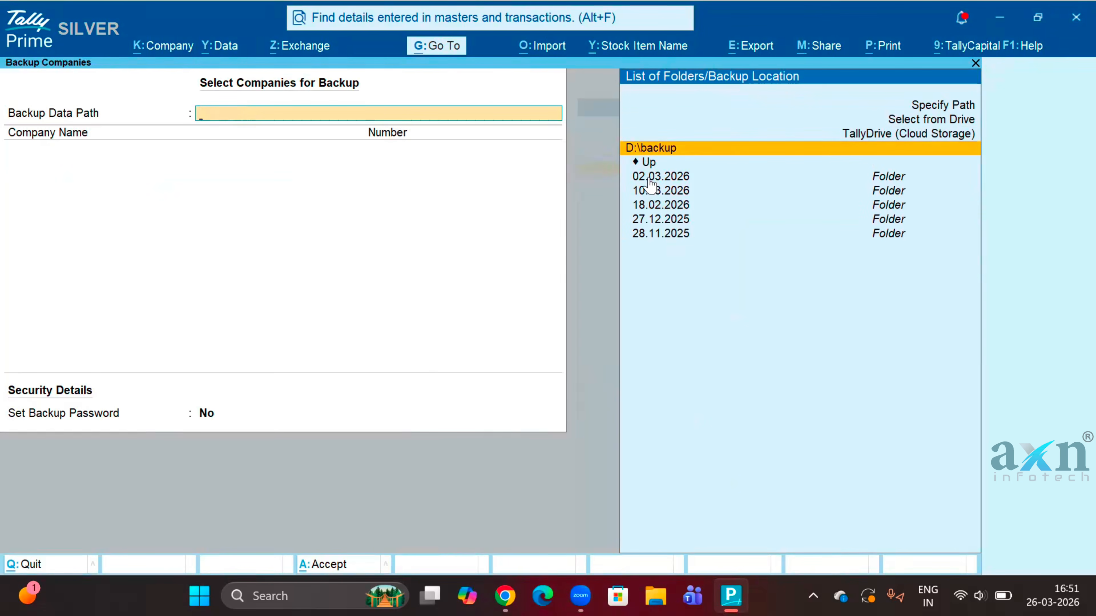
- Set the backup data path to a new folder, D:\backup\26.03.2025
{"action": "key", "text": "Return"}
{"action": "key", "text": "BackSpace"}
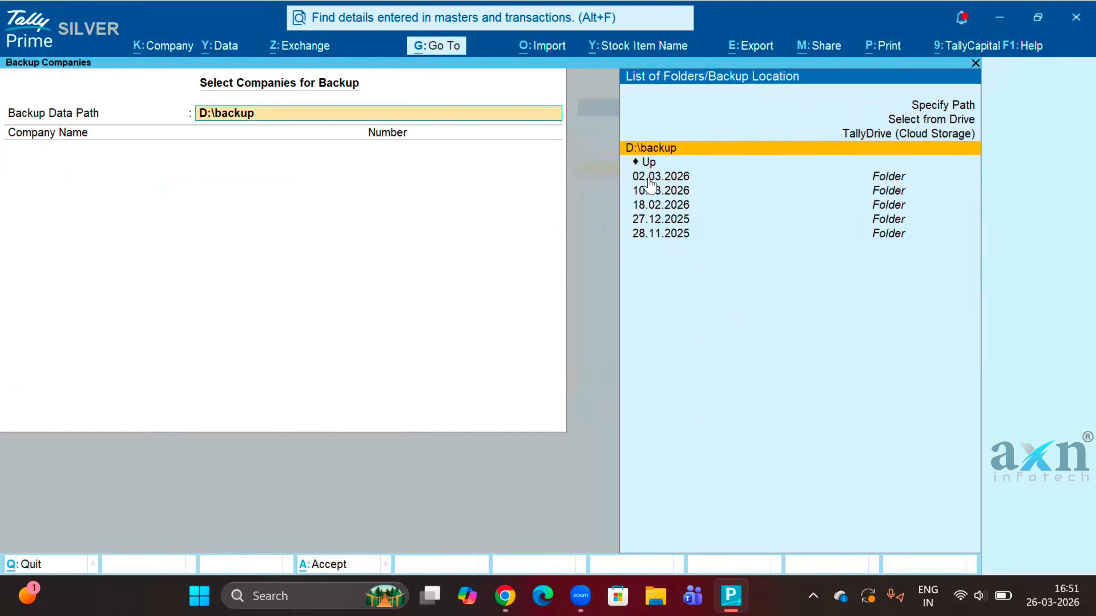
{"action": "key", "text": "End"}
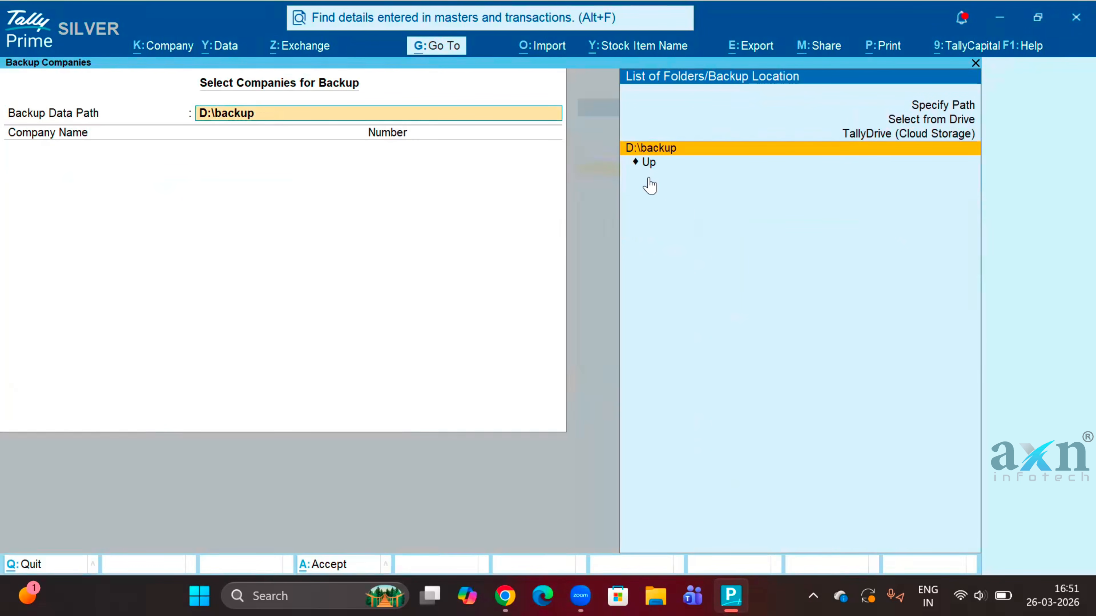
{"action": "type", "text": "\\"}
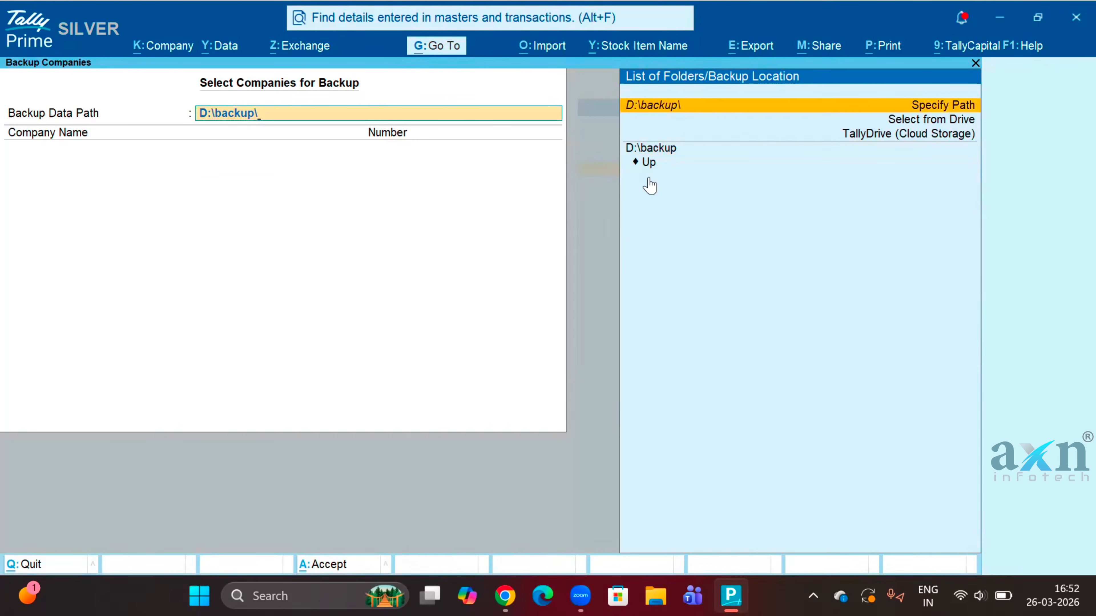
{"action": "type", "text": "26.03.2025"}
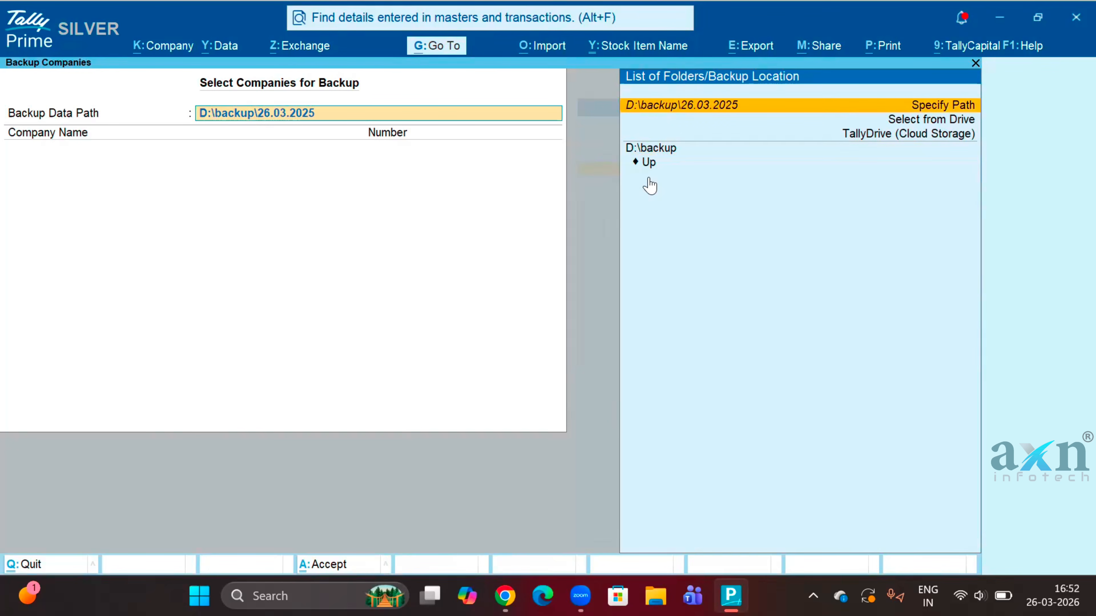
{"action": "key", "text": "Return"}
{"action": "key", "text": "Return"}
{"action": "key", "text": "Return"}
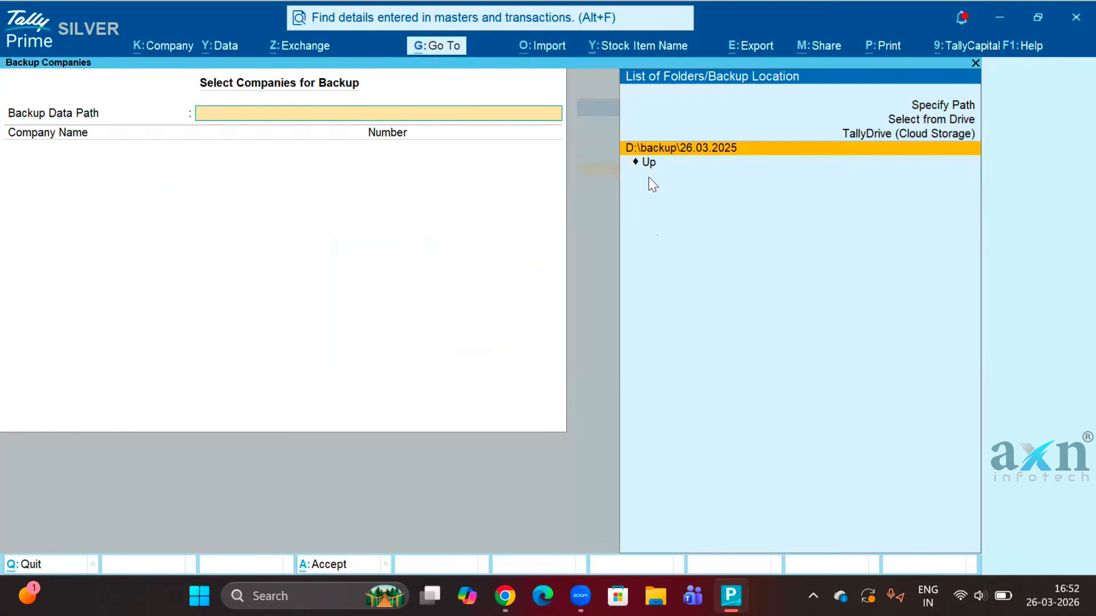
{"action": "key", "text": "Return"}
- Add ABC & CO as the company to back up, end the company list and run the backup
{"action": "key", "text": "Up"}
{"action": "key", "text": "Up"}
{"action": "key", "text": "Up"}
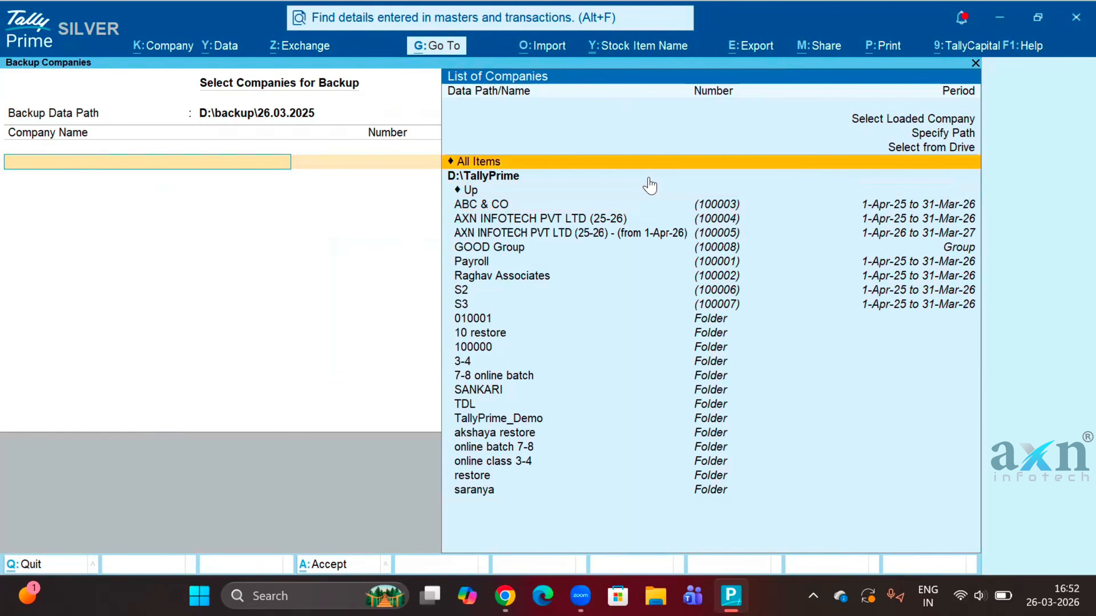
{"action": "key", "text": "Down"}
{"action": "key", "text": "Down"}
{"action": "key", "text": "Down"}
{"action": "key", "text": "Down"}
{"action": "key", "text": "Down"}
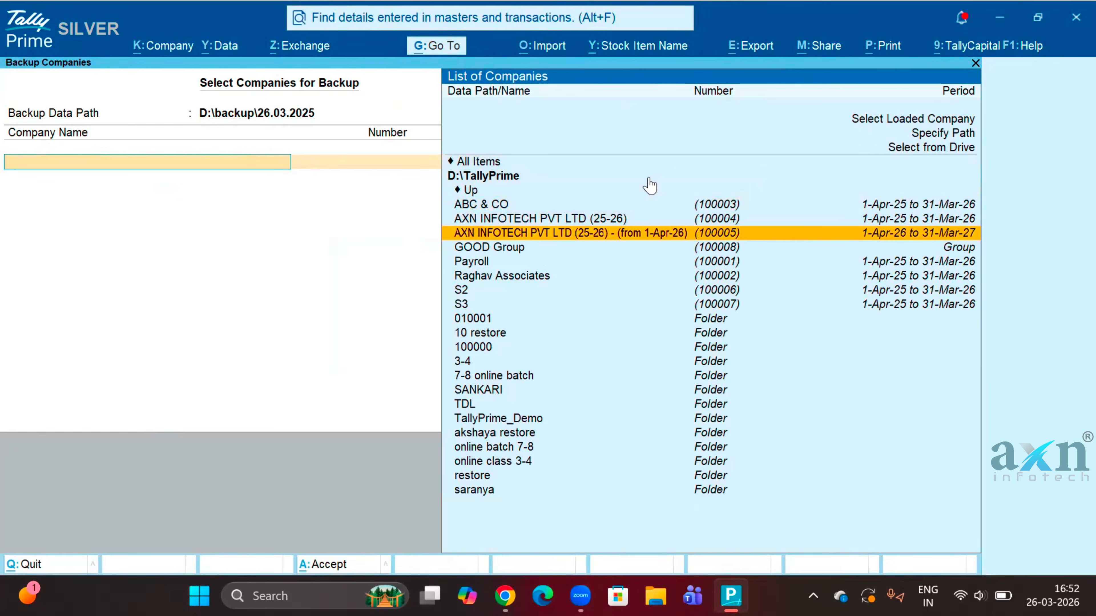
{"action": "key", "text": "Up"}
{"action": "key", "text": "Up"}
{"action": "key", "text": "Return"}
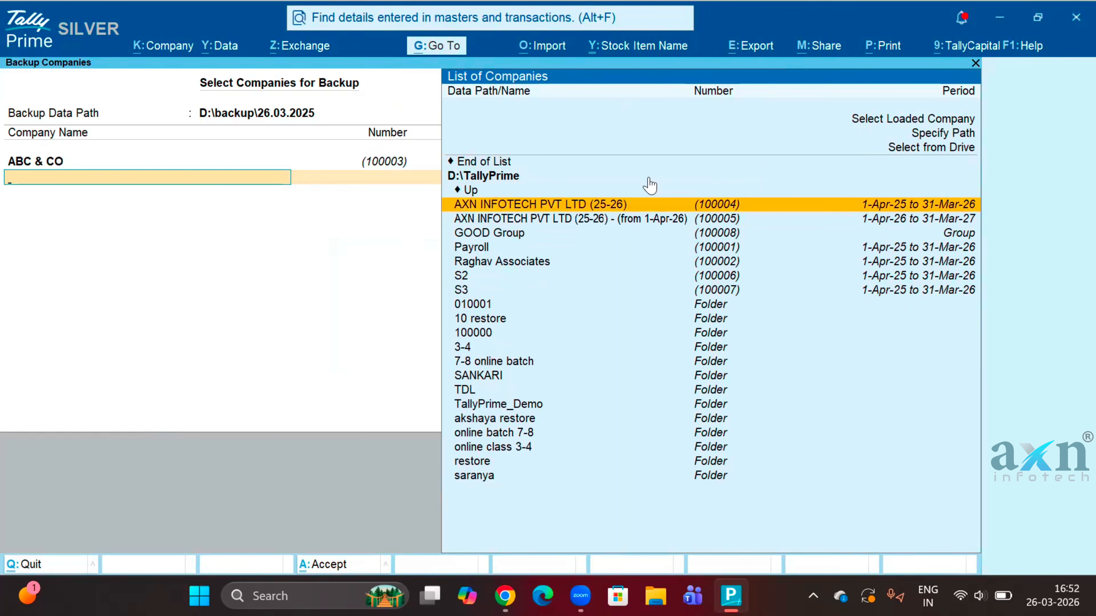
{"action": "key", "text": "Up"}
{"action": "key", "text": "Up"}
{"action": "key", "text": "Return"}
{"action": "key", "text": "Return"}
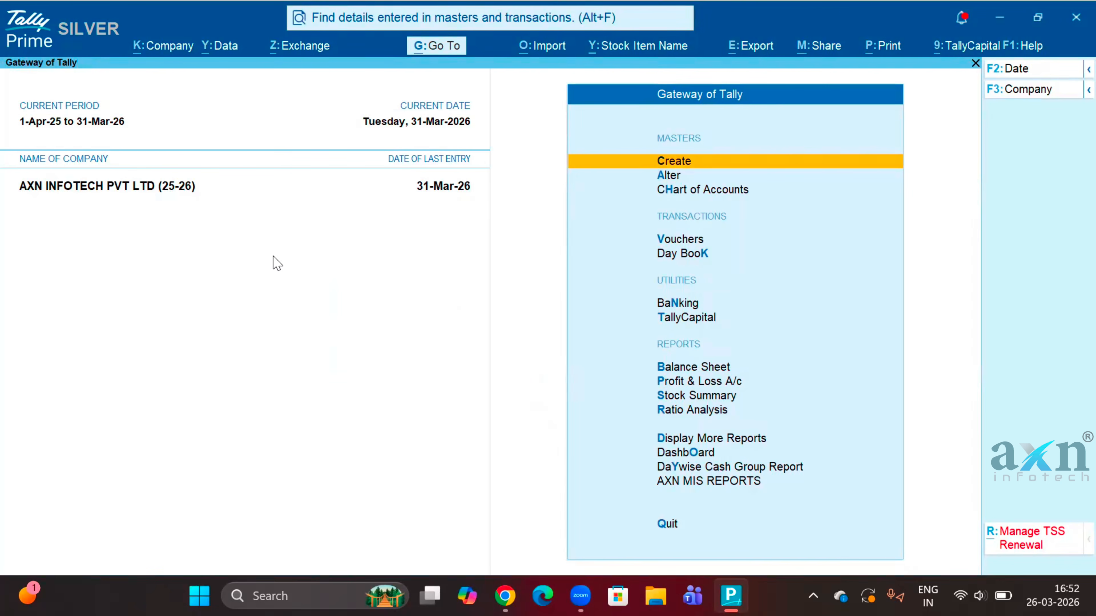
- Open the Sales voucher type for alteration
{"action": "key", "text": "Down"}
{"action": "key", "text": "Return"}
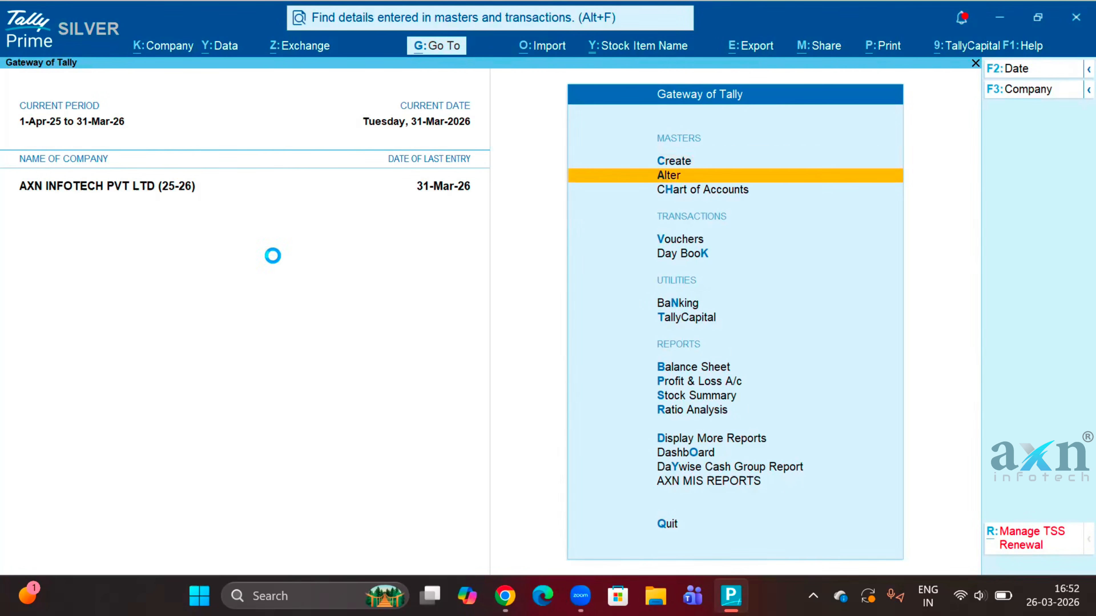
{"action": "key", "text": "Down"}
{"action": "key", "text": "Down"}
{"action": "key", "text": "Down"}
{"action": "key", "text": "Down"}
{"action": "key", "text": "Down"}
{"action": "key", "text": "Down"}
{"action": "key", "text": "Down"}
{"action": "key", "text": "Down"}
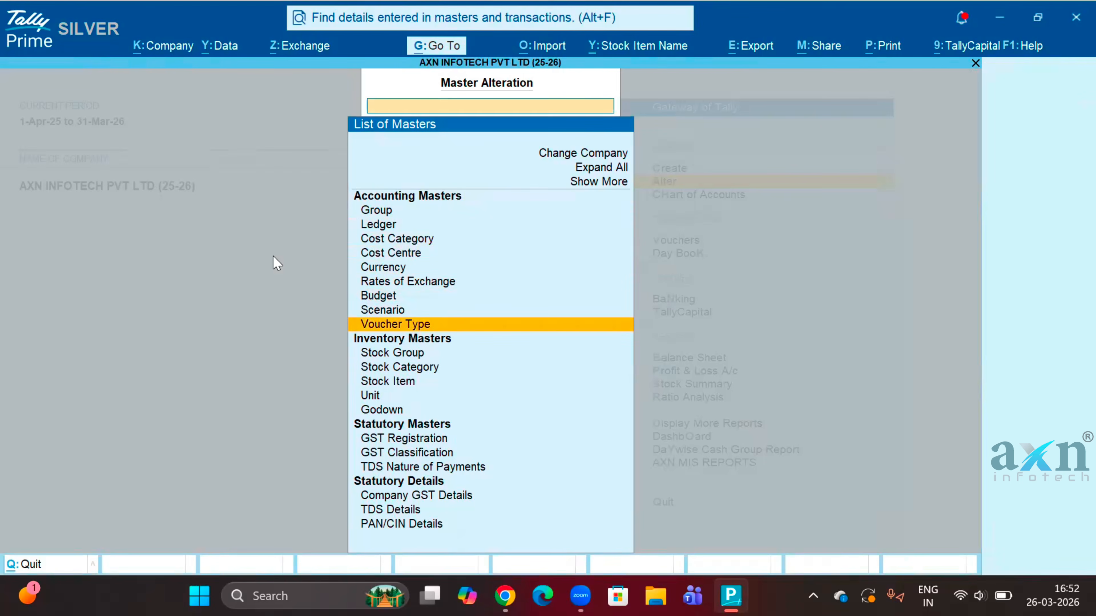
{"action": "key", "text": "Return"}
{"action": "type", "text": "Sales"}
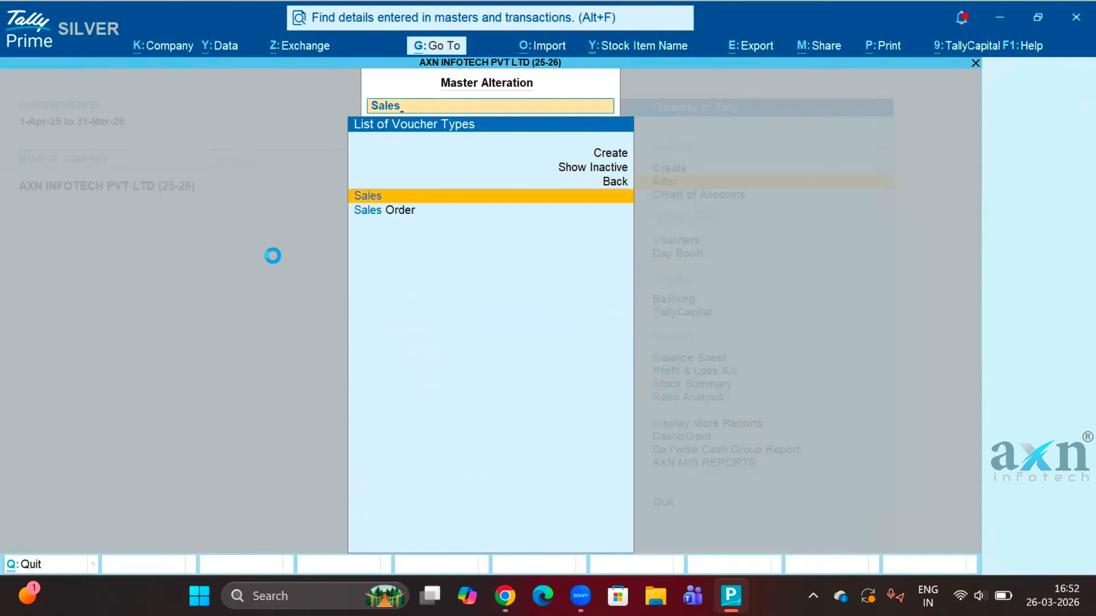
{"action": "key", "text": "Return"}
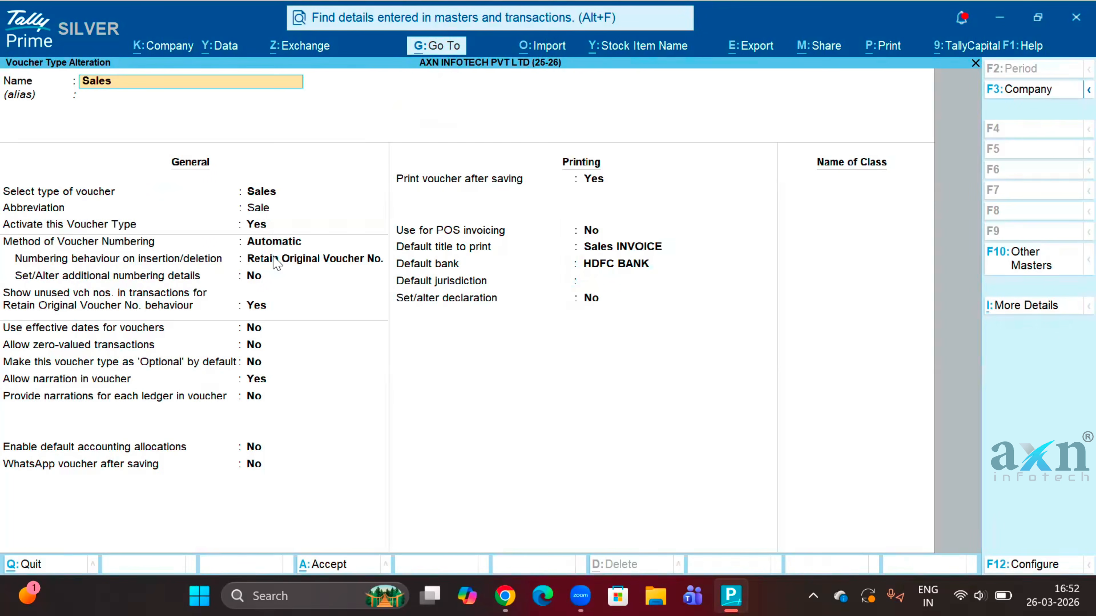
- Keep Automatic numbering with Retain Original Voucher No. and set the additional numbering details option to Yes
{"action": "key", "text": "Return"}
{"action": "key", "text": "Return"}
{"action": "key", "text": "Return"}
{"action": "key", "text": "Return"}
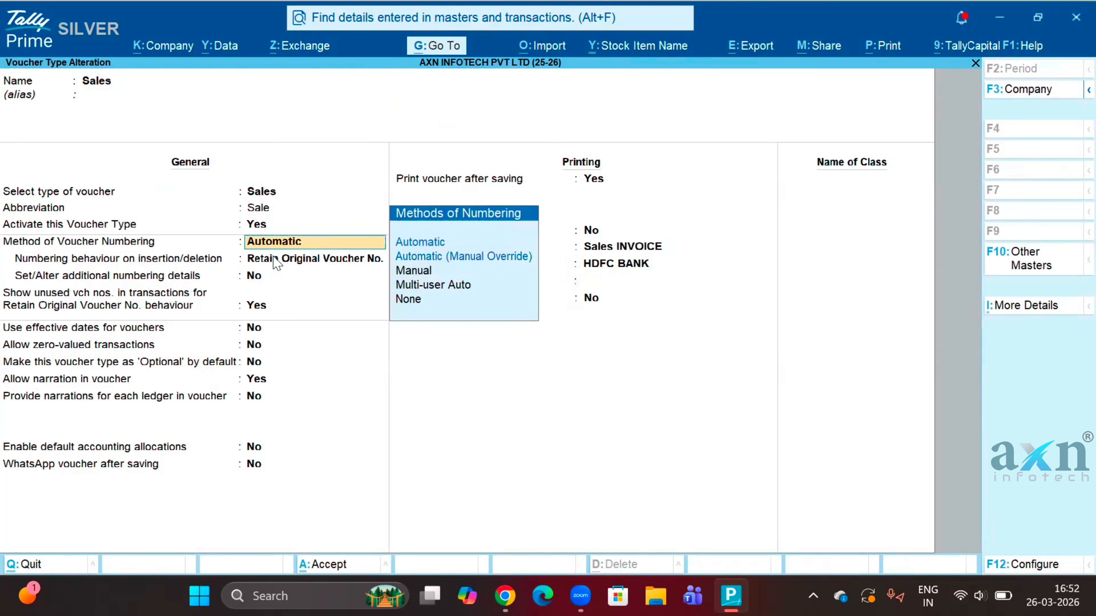
{"action": "key", "text": "Return"}
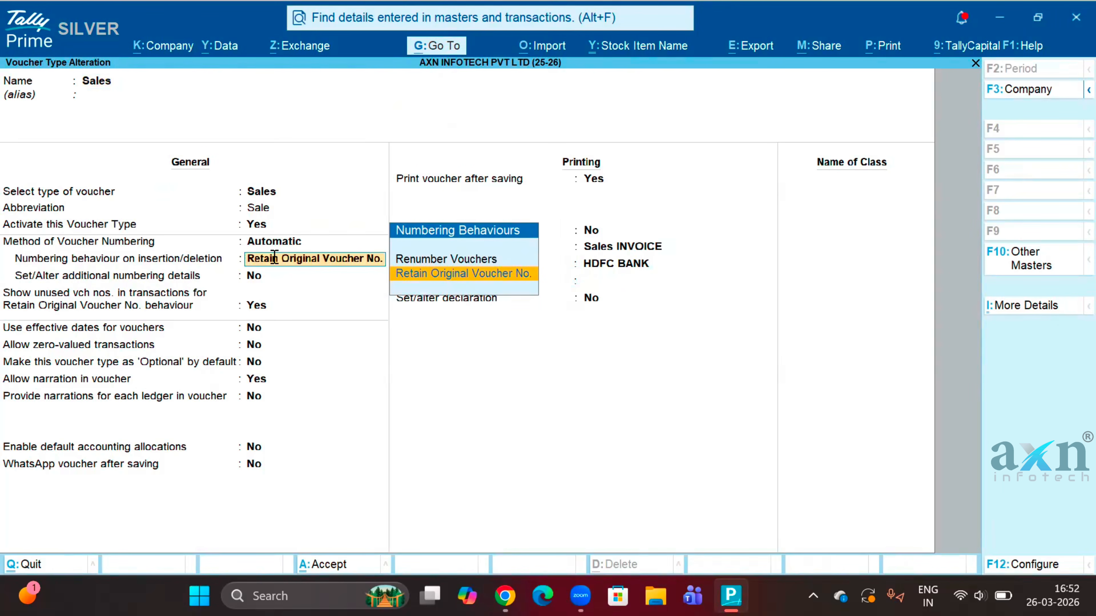
{"action": "key", "text": "Return"}
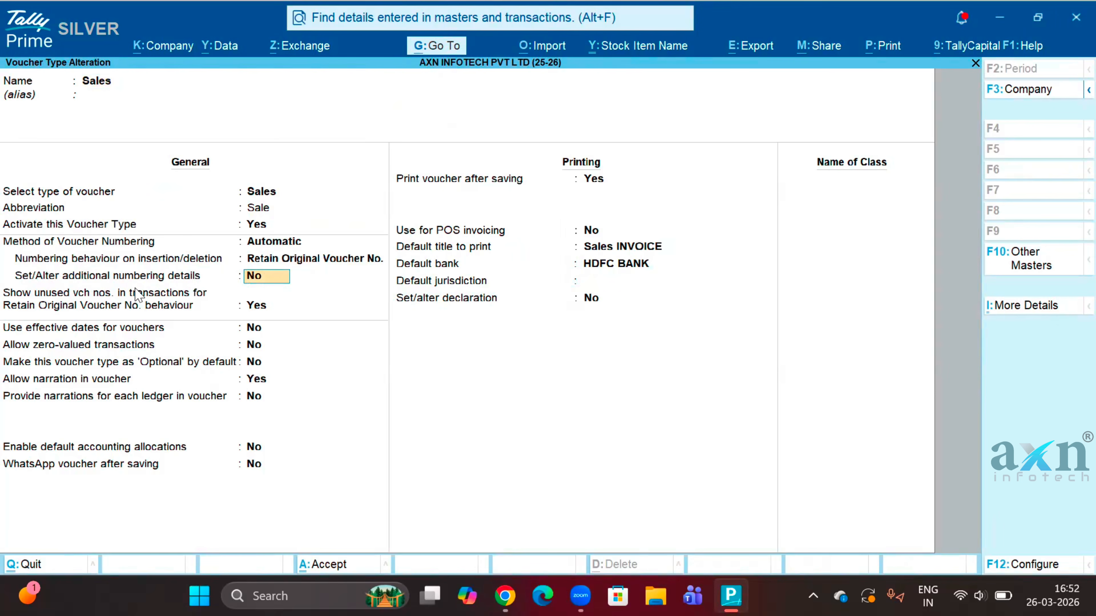
{"action": "type", "text": "y"}
{"action": "key", "text": "Return"}
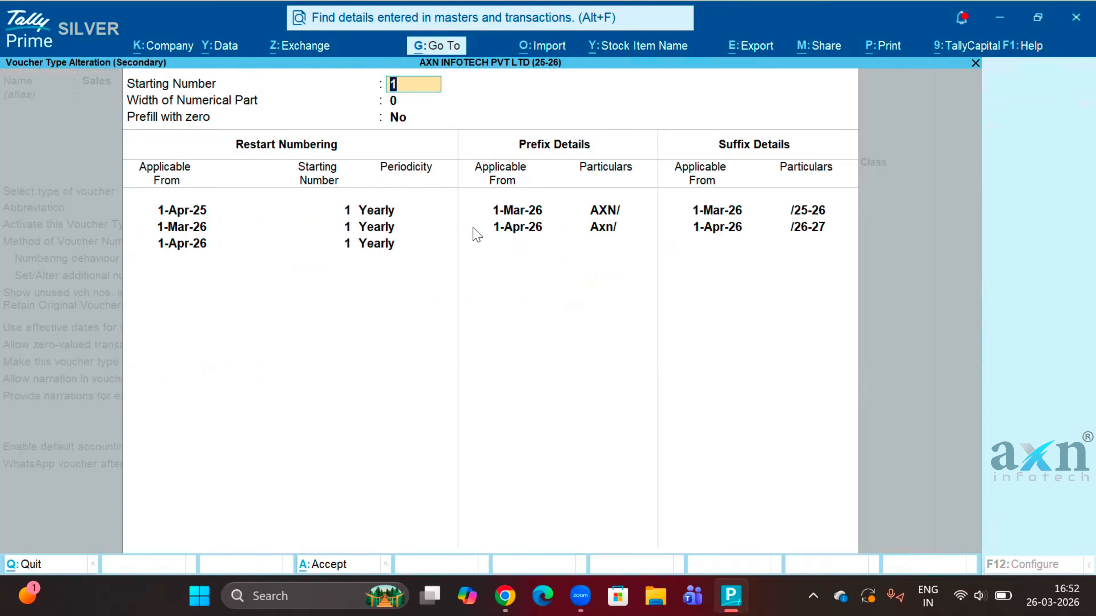
- Review the starting number settings and each restart numbering row, with its applicable date, starting number and periodicity
{"action": "key", "text": "Return"}
{"action": "key", "text": "Return"}
{"action": "key", "text": "Return"}
{"action": "key", "text": "Return"}
{"action": "key", "text": "Return"}
{"action": "key", "text": "Return"}
{"action": "key", "text": "Return"}
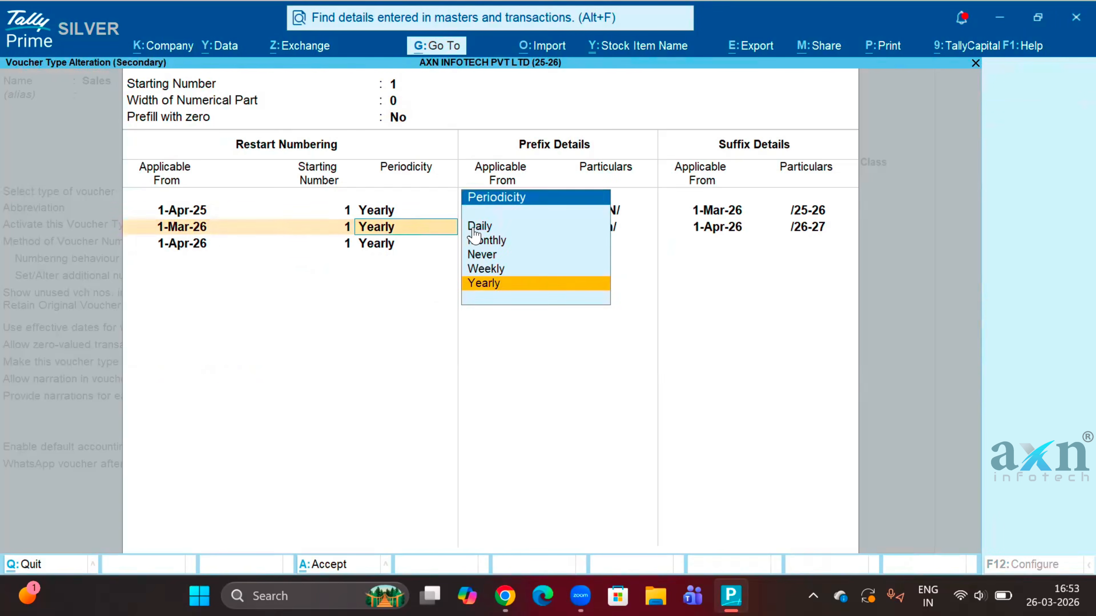
{"action": "key", "text": "Return"}
{"action": "key", "text": "Return"}
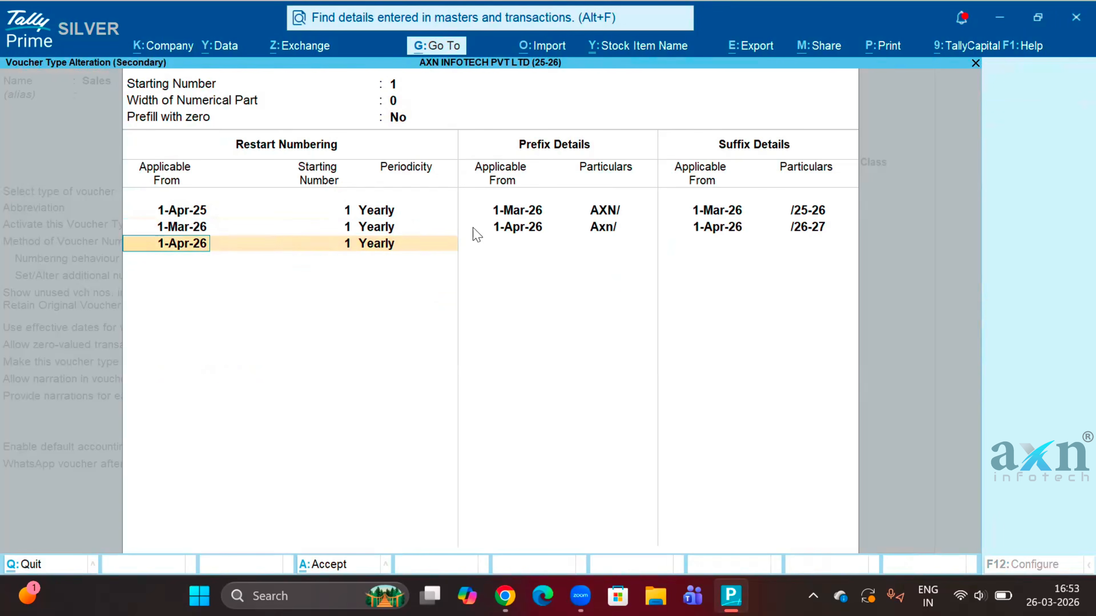
{"action": "key", "text": "Return"}
{"action": "key", "text": "Return"}
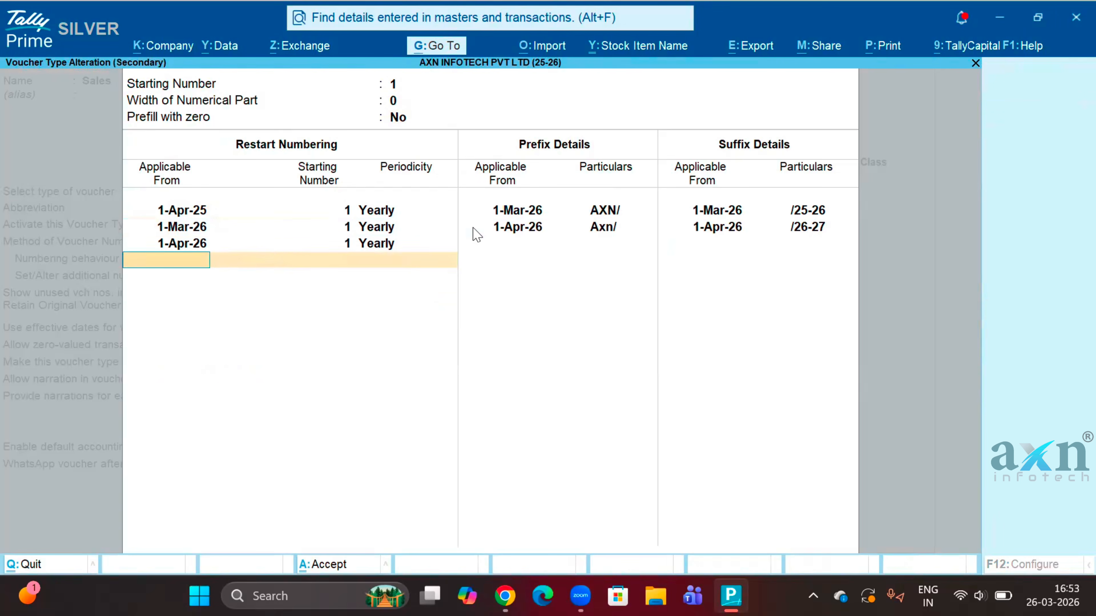
{"action": "key", "text": "Return"}
- Check the prefix and suffix rows for their applicable dates and particulars, and return to the main voucher type settings
{"action": "key", "text": "Return"}
{"action": "key", "text": "Return"}
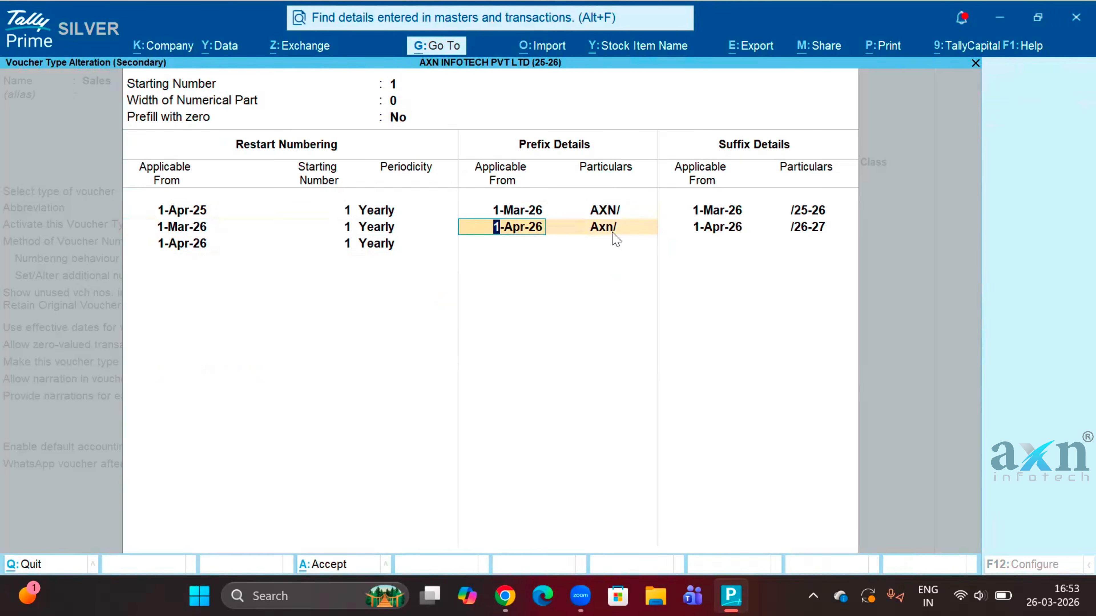
{"action": "key", "text": "Return"}
{"action": "key", "text": "Return"}
{"action": "key", "text": "Return"}
{"action": "key", "text": "Return"}
{"action": "key", "text": "Return"}
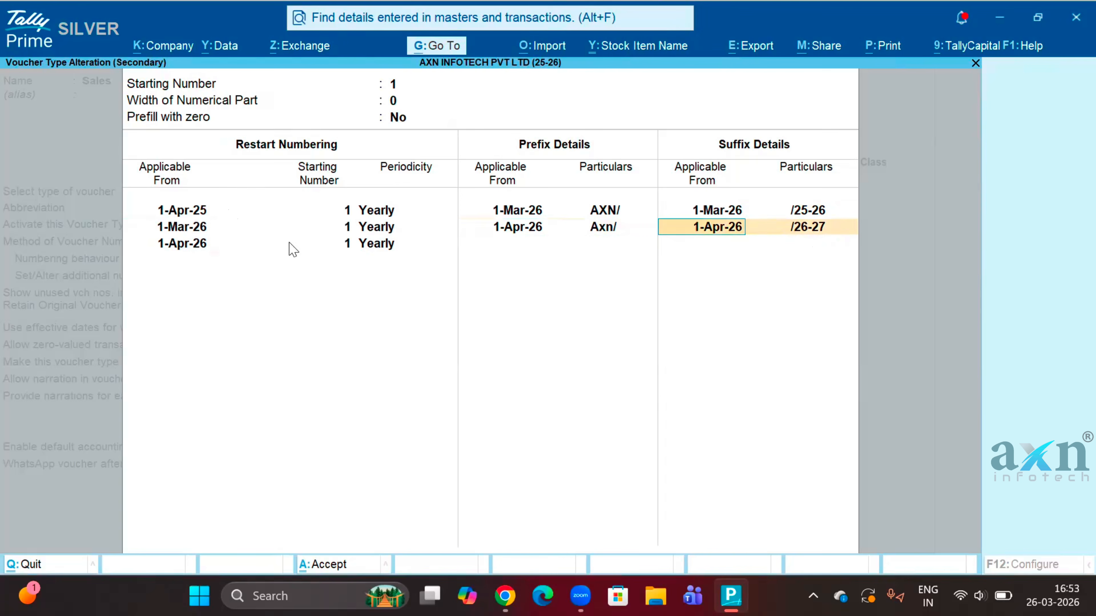
{"action": "key", "text": "Return"}
{"action": "key", "text": "Return"}
{"action": "key", "text": "Return"}
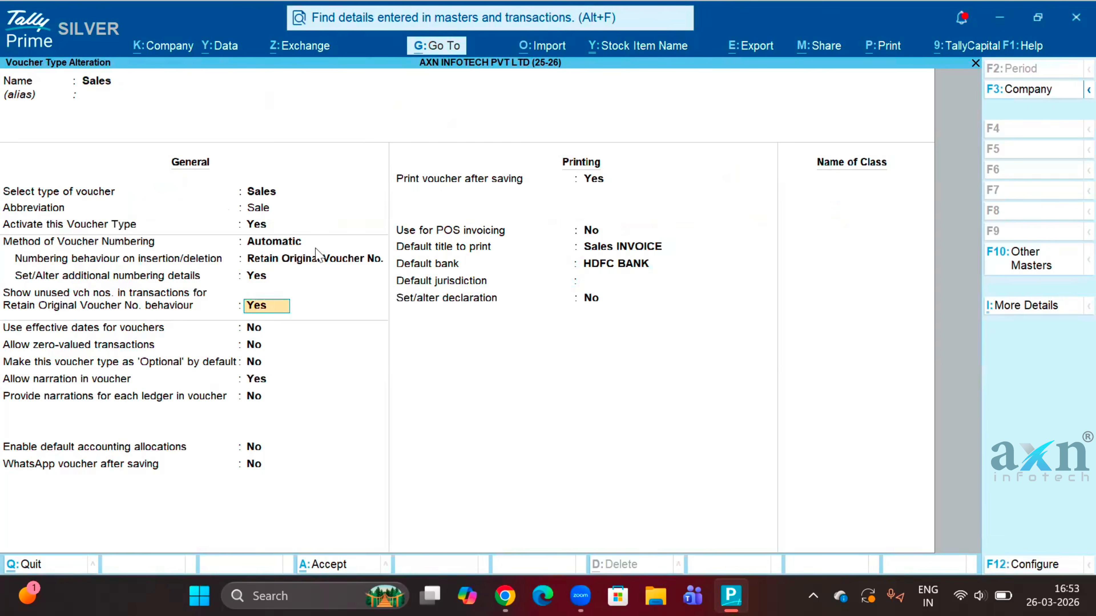
- Save the Sales voucher type and return to the Gateway of Tally
{"action": "key", "text": "ctrl+a"}
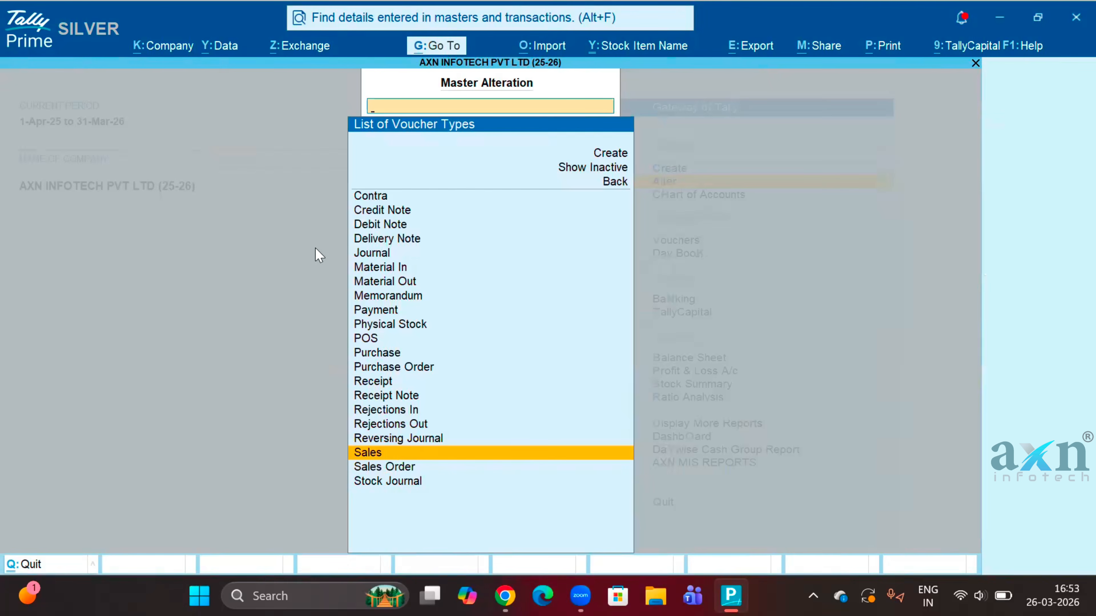
{"action": "key", "text": "Escape"}
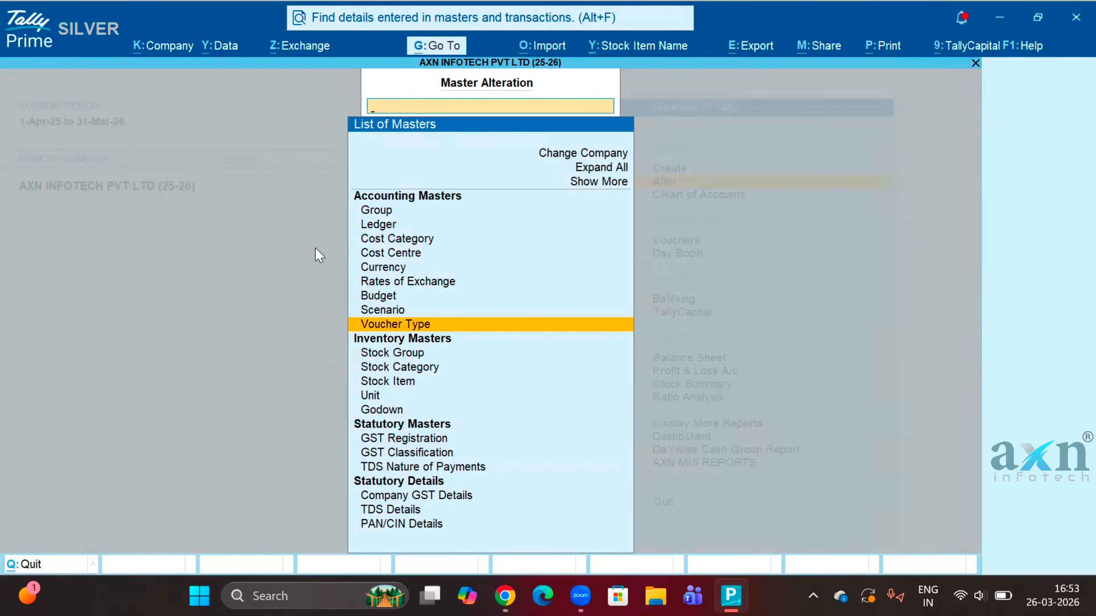
{"action": "key", "text": "Escape"}
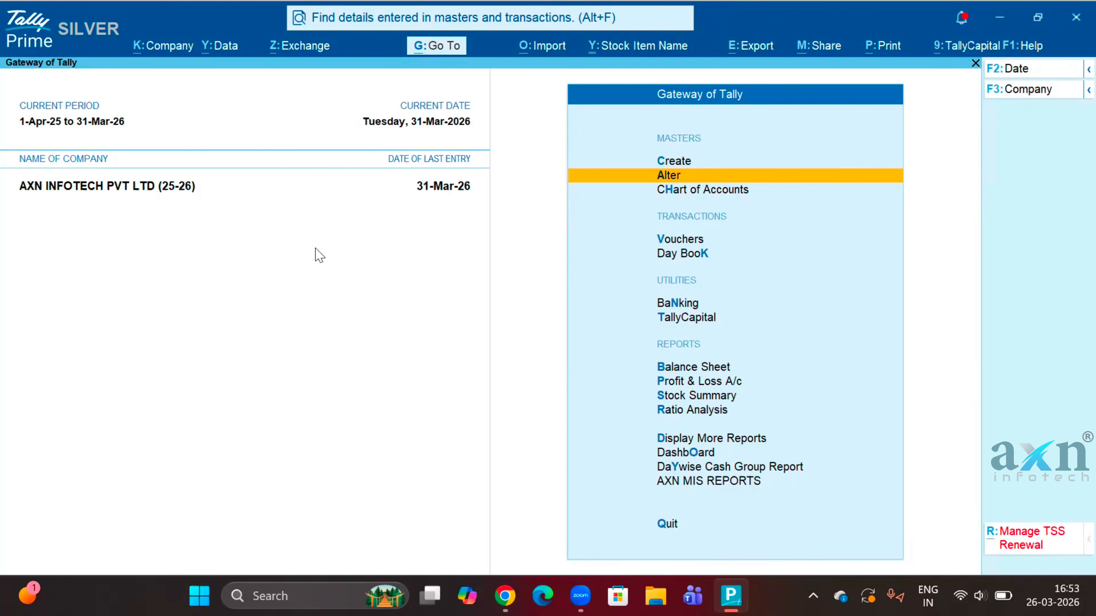
- Change the current period to run from 1-4-2026 to 31-3-2027
{"action": "key", "text": "alt+F2"}
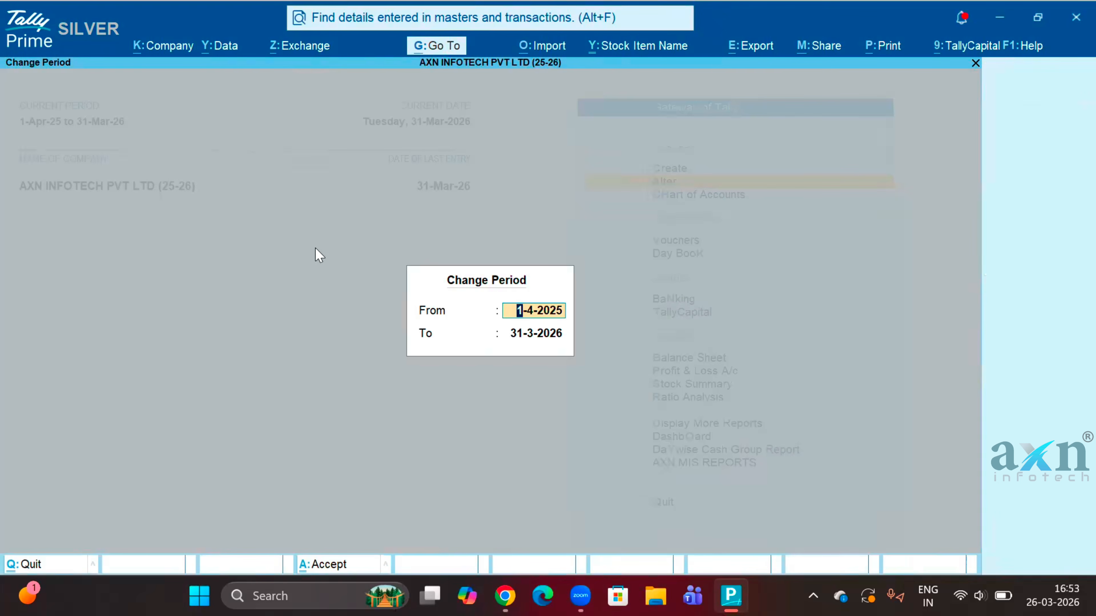
{"action": "type", "text": "1.4.2026"}
{"action": "key", "text": "Return"}
{"action": "type", "text": "31"}
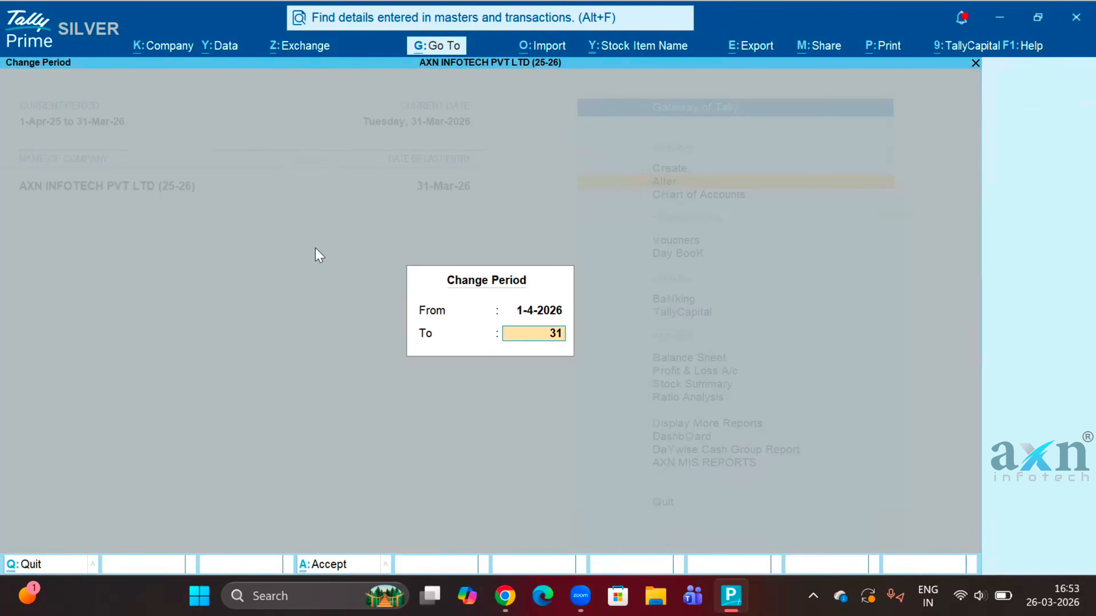
{"action": "type", "text": ".3.2027"}
{"action": "key", "text": "Return"}
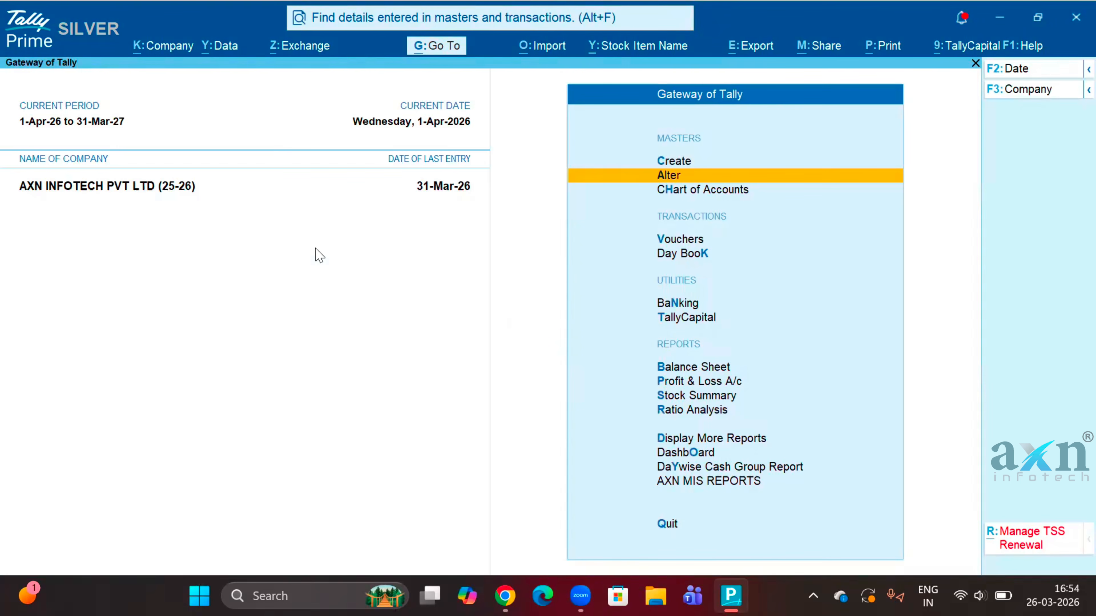
- Review the Statistics report of voucher types and account types for the new period, and return to the Gateway of Tally
{"action": "key", "text": "d"}
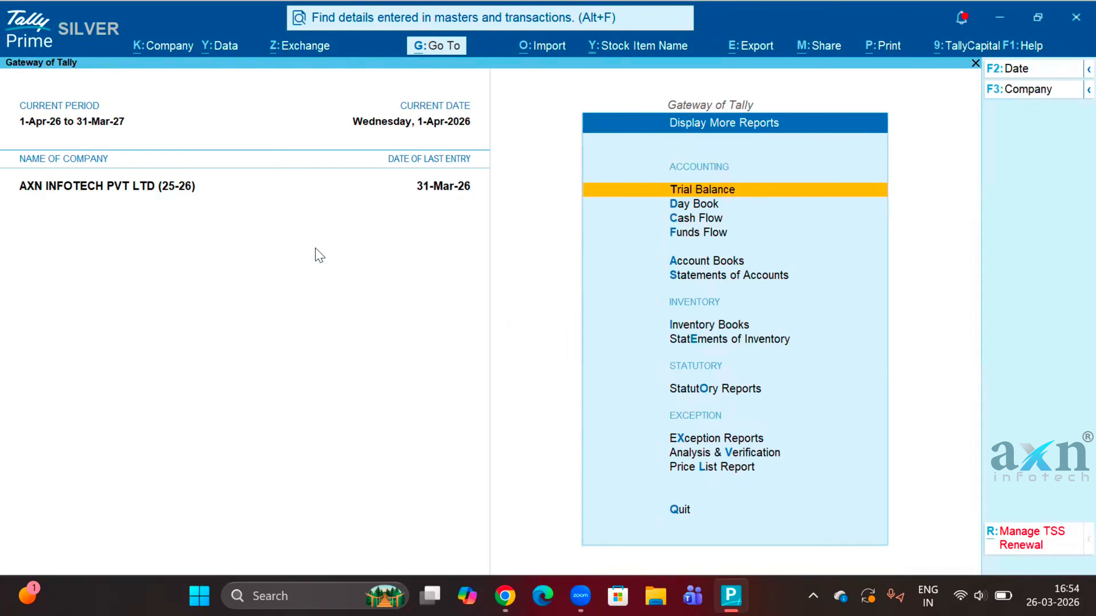
{"action": "key", "text": "s"}
{"action": "key", "text": "s"}
{"action": "key", "text": "Down"}
{"action": "key", "text": "Down"}
{"action": "key", "text": "Down"}
{"action": "key", "text": "Down"}
{"action": "key", "text": "Down"}
{"action": "key", "text": "Down"}
{"action": "key", "text": "Down"}
{"action": "key", "text": "Down"}
{"action": "key", "text": "Down"}
{"action": "key", "text": "Down"}
{"action": "key", "text": "Down"}
{"action": "key", "text": "Down"}
{"action": "key", "text": "Down"}
{"action": "key", "text": "Down"}
{"action": "key", "text": "Down"}
{"action": "key", "text": "Down"}
{"action": "key", "text": "Down"}
{"action": "key", "text": "Down"}
{"action": "key", "text": "Down"}
{"action": "key", "text": "Down"}
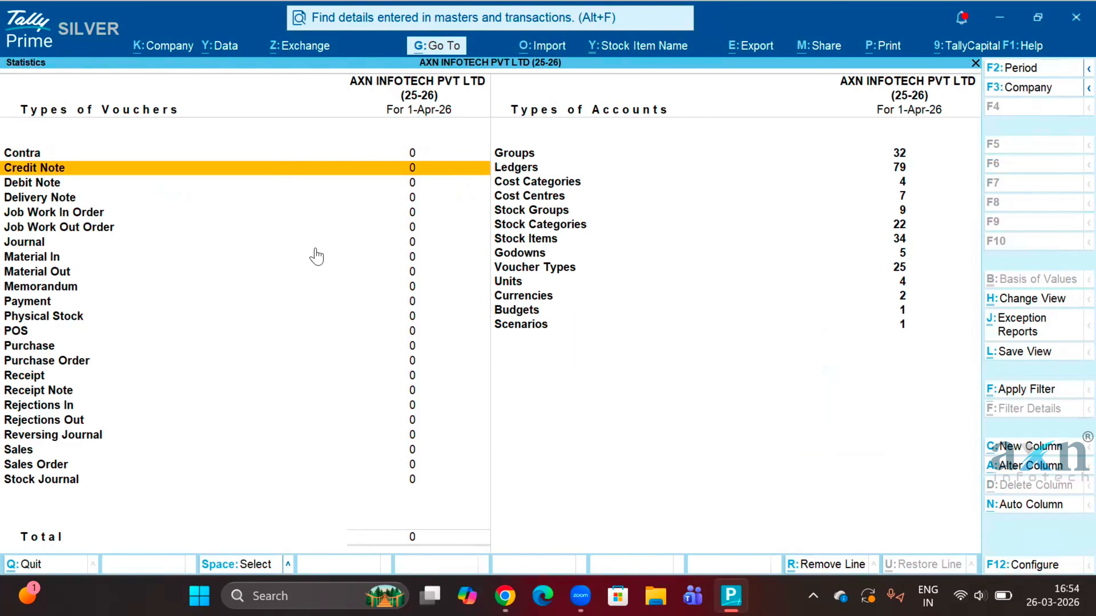
{"action": "key", "text": "Escape"}
{"action": "key", "text": "Escape"}
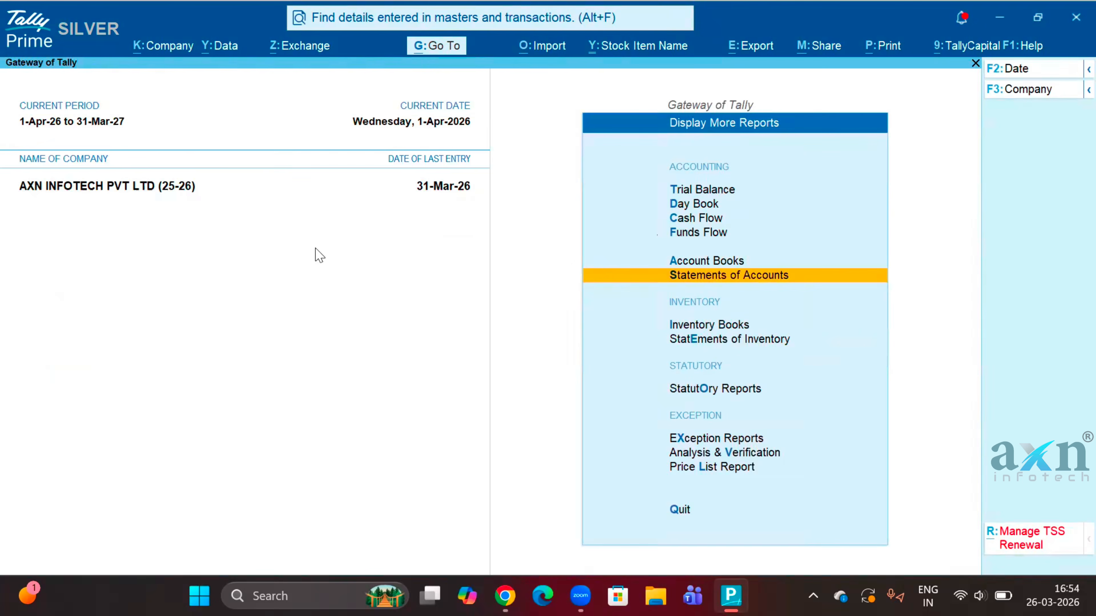
{"action": "key", "text": "Escape"}
- Open a new Sales voucher to check its voucher number in the new period, and quit without saving it
{"action": "key", "text": "Up"}
{"action": "key", "text": "Up"}
{"action": "key", "text": "Up"}
{"action": "key", "text": "Up"}
{"action": "key", "text": "Up"}
{"action": "key", "text": "Up"}
{"action": "key", "text": "Up"}
{"action": "key", "text": "Up"}
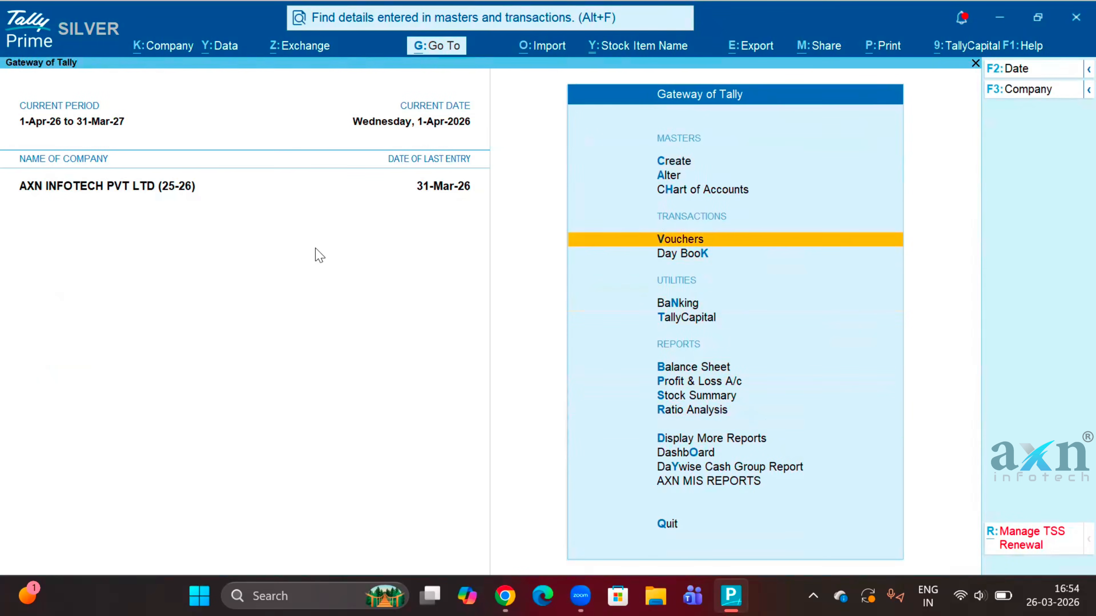
{"action": "key", "text": "Return"}
{"action": "key", "text": "F8"}
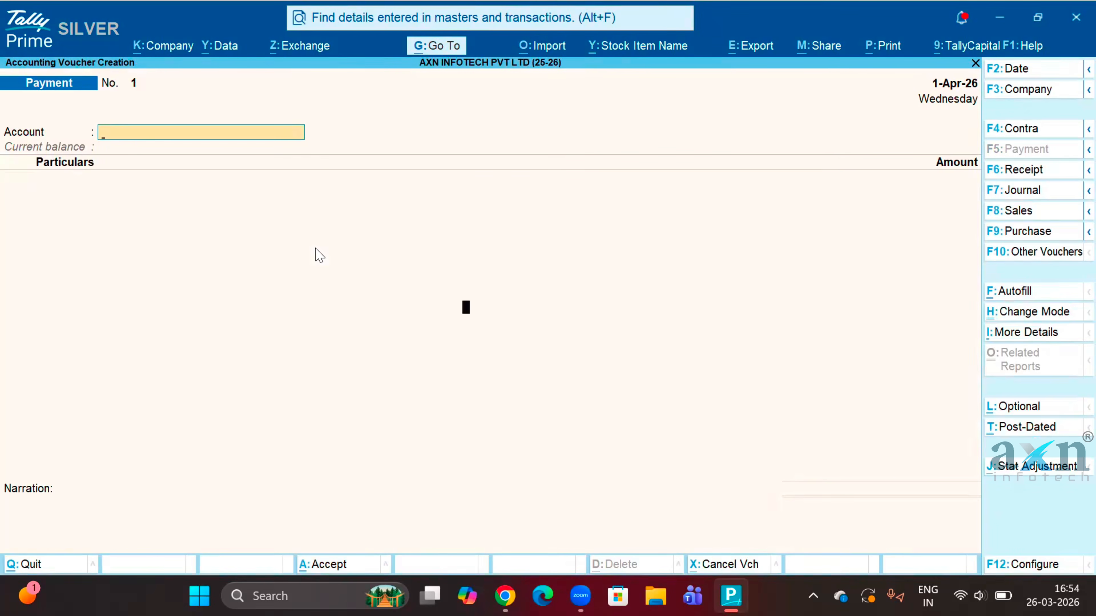
{"action": "key", "text": "Return"}
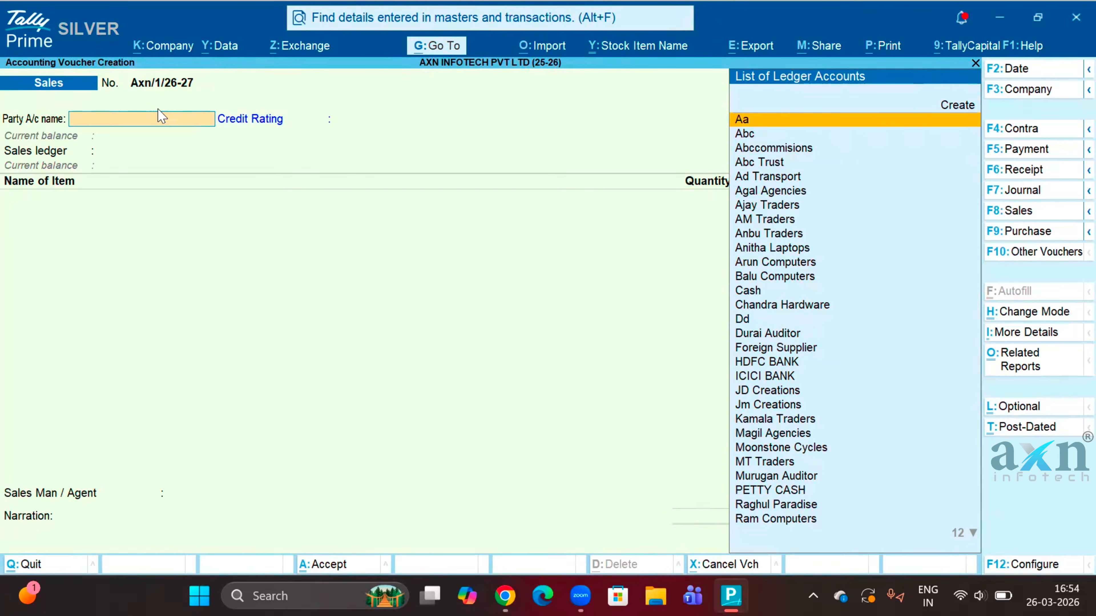
{"action": "key", "text": "Escape"}
{"action": "key", "text": "y"}
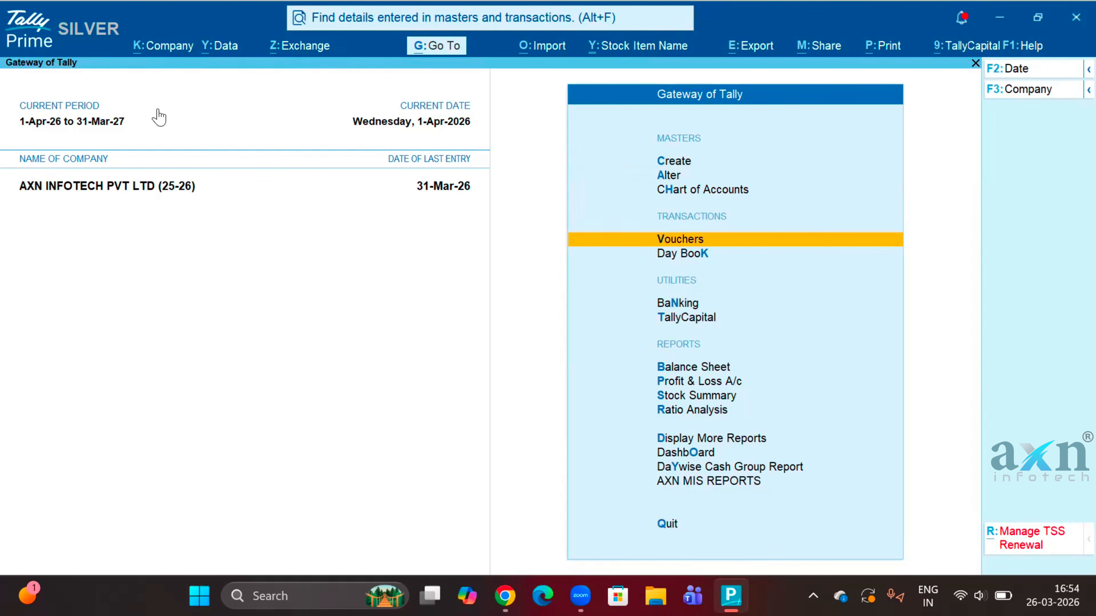
- Verify the data of AXN INFOTECH PVT LTD (25-26) for splitting and close the error list
{"action": "key", "text": "alt+y"}
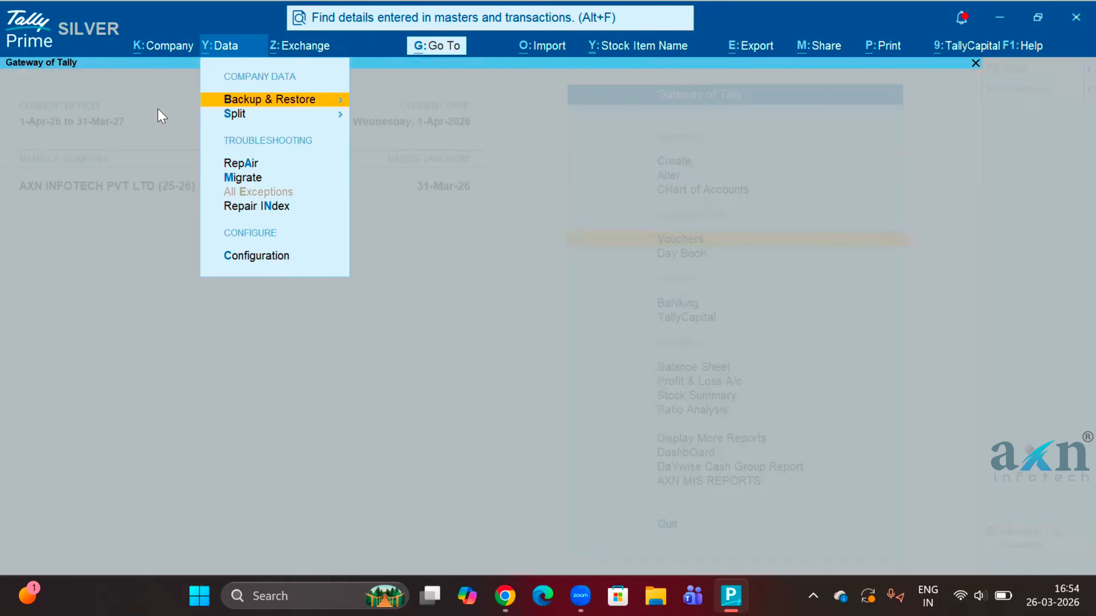
{"action": "key", "text": "Down"}
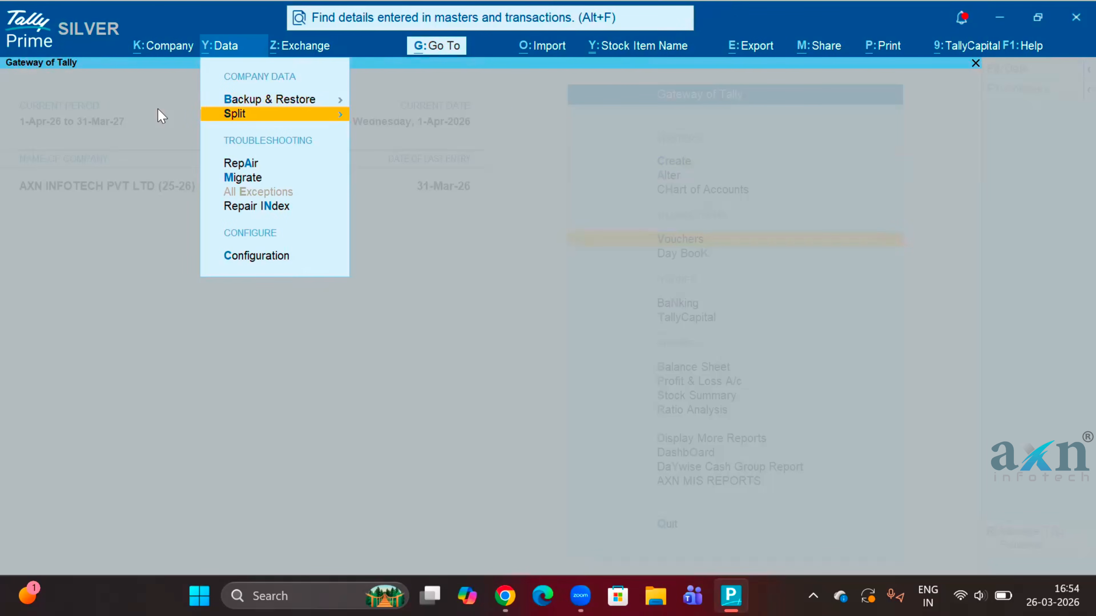
{"action": "key", "text": "Return"}
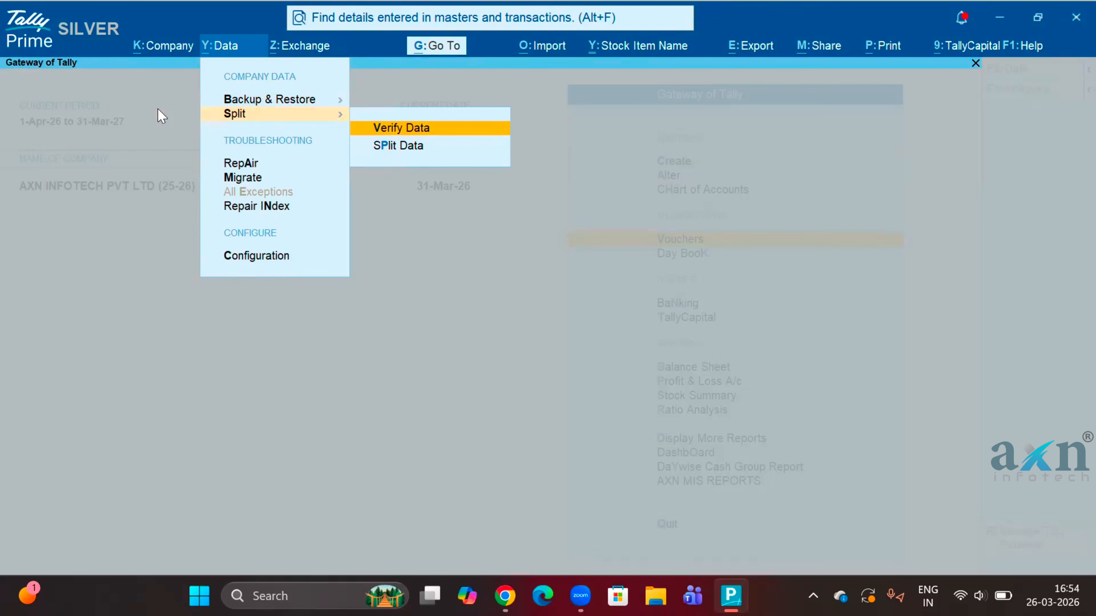
{"action": "key", "text": "Return"}
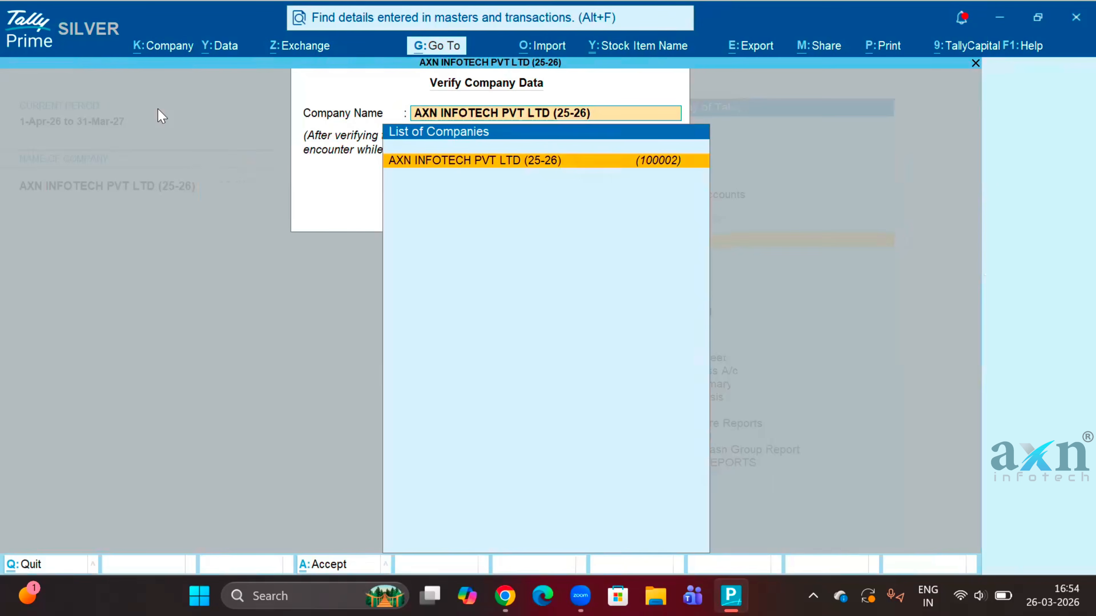
{"action": "key", "text": "Return"}
{"action": "key", "text": "Return"}
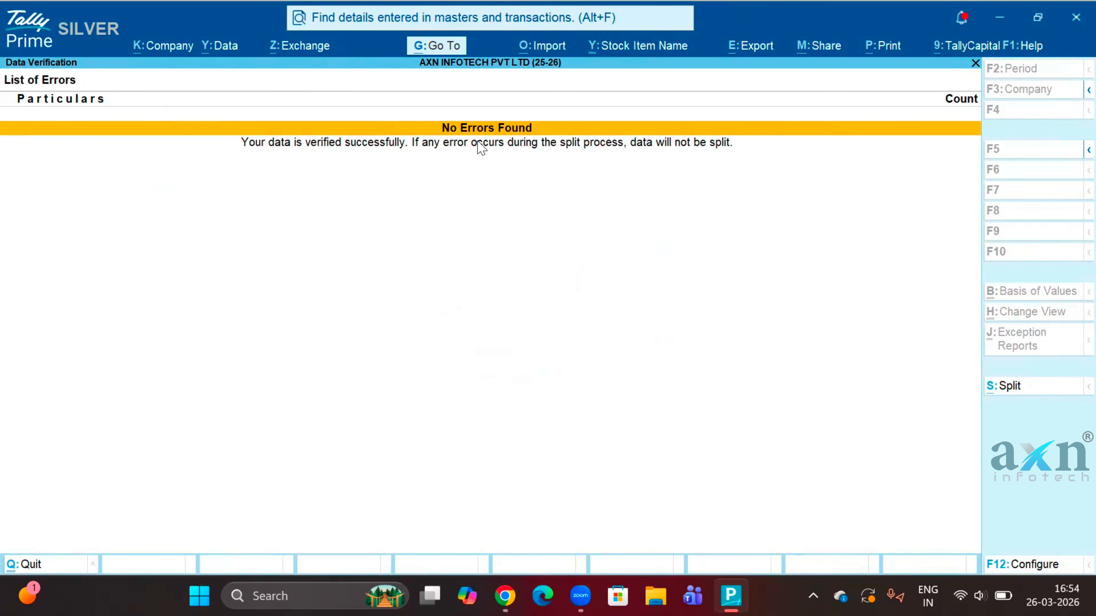
{"action": "key", "text": "Escape"}
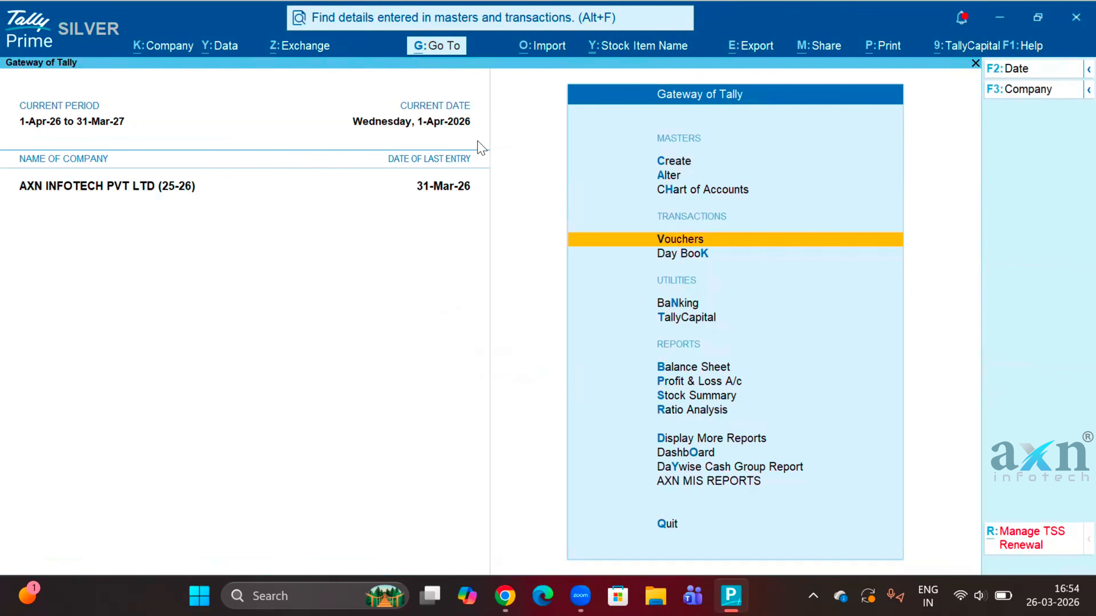
- Split the AXN INFOTECH PVT LTD (25-26) data from 1-Apr-26 into a single new company using From Split Date
{"action": "key", "text": "alt"}
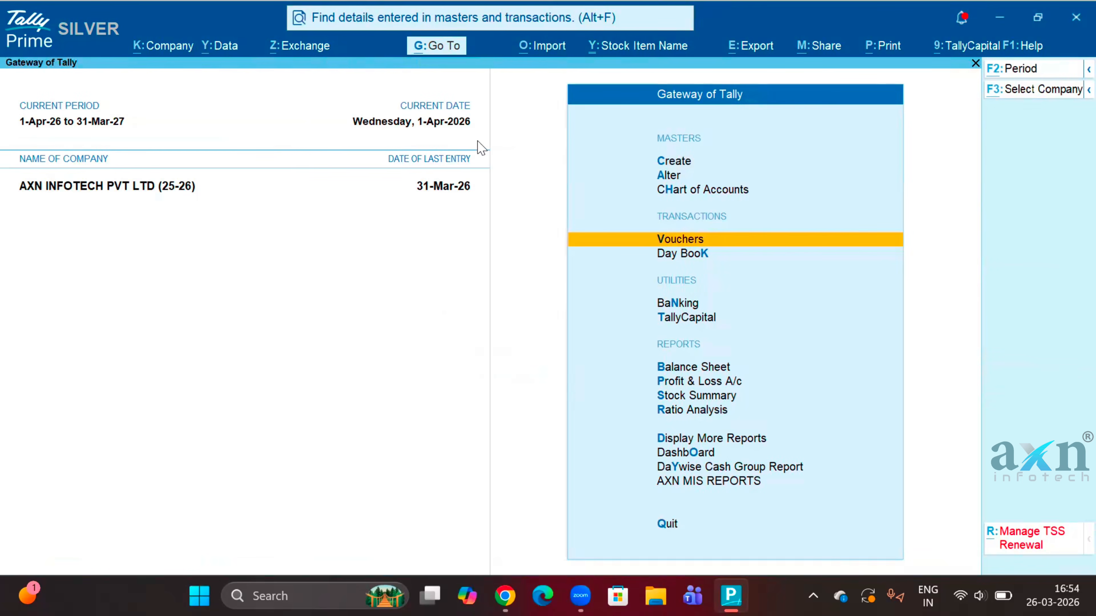
{"action": "key", "text": "alt+y"}
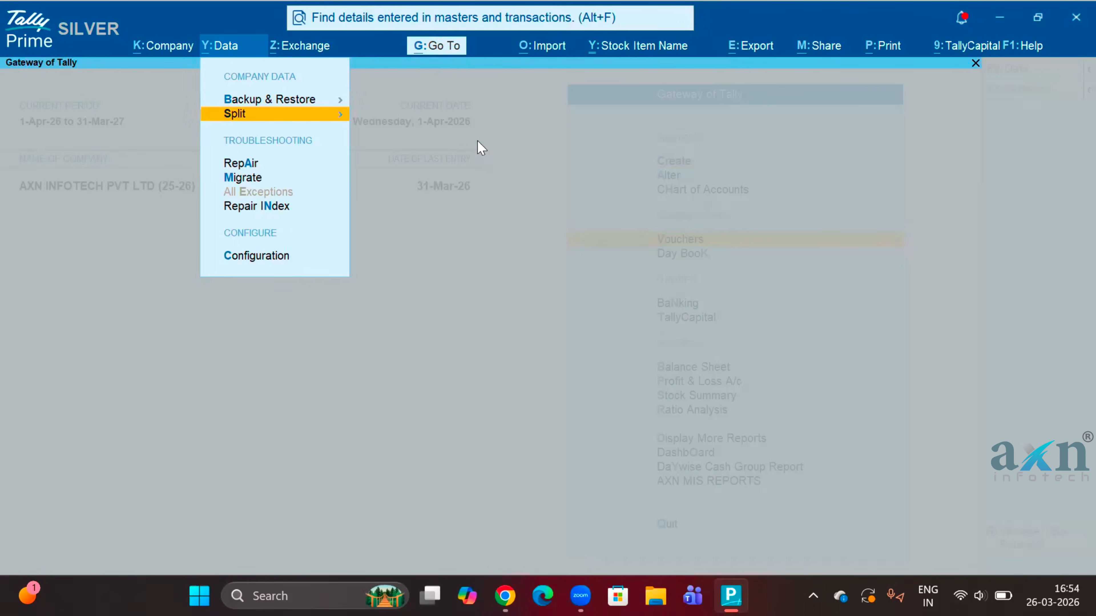
{"action": "key", "text": "Return"}
{"action": "left_click", "coordinate": [478, 146]}
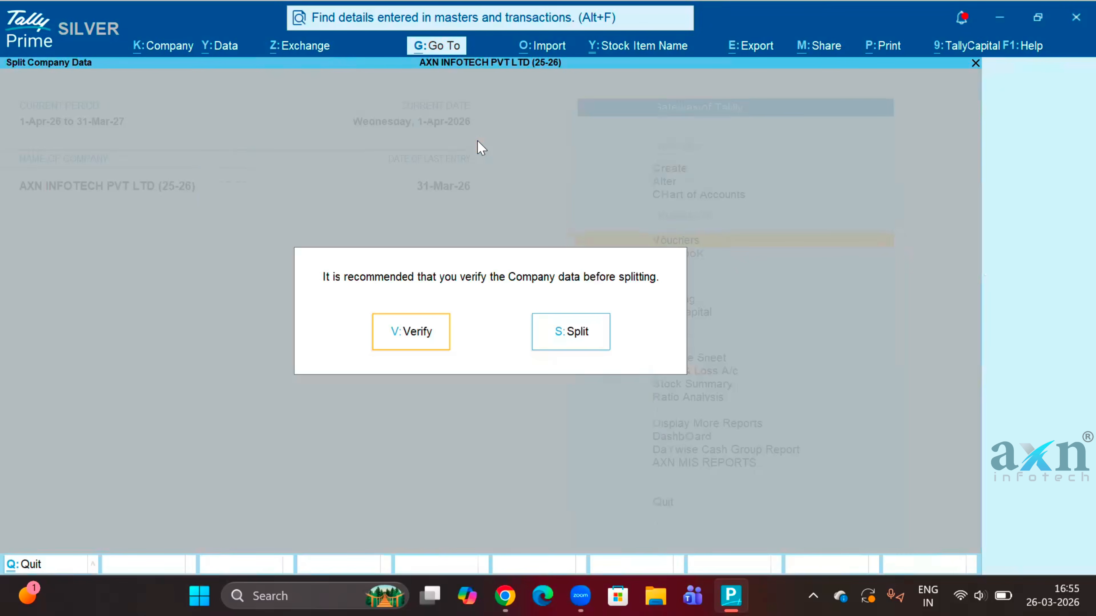
{"action": "key", "text": "s"}
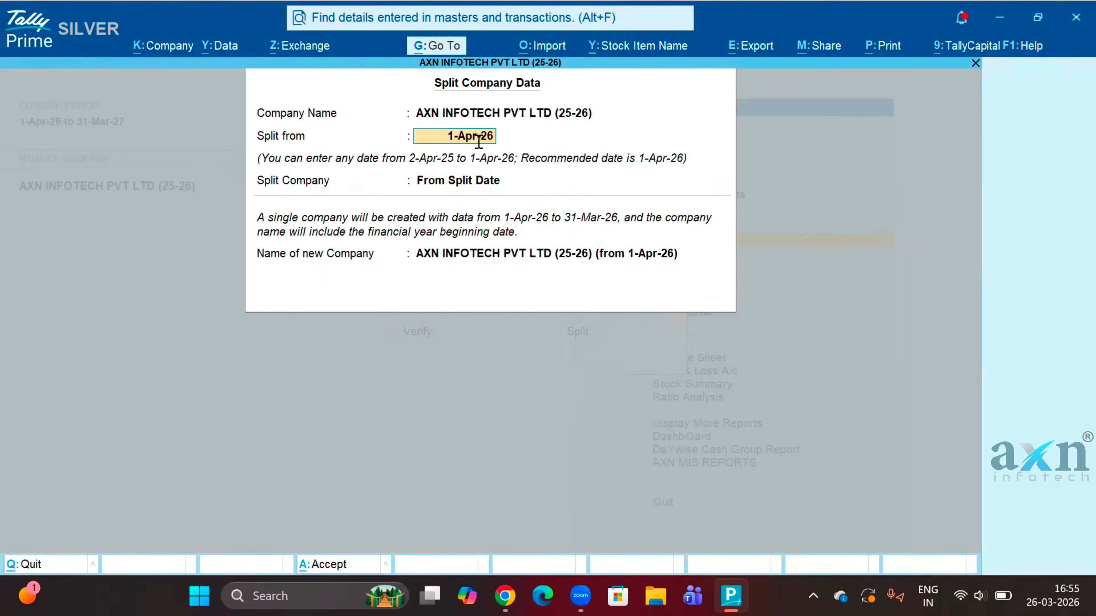
{"action": "key", "text": "Return"}
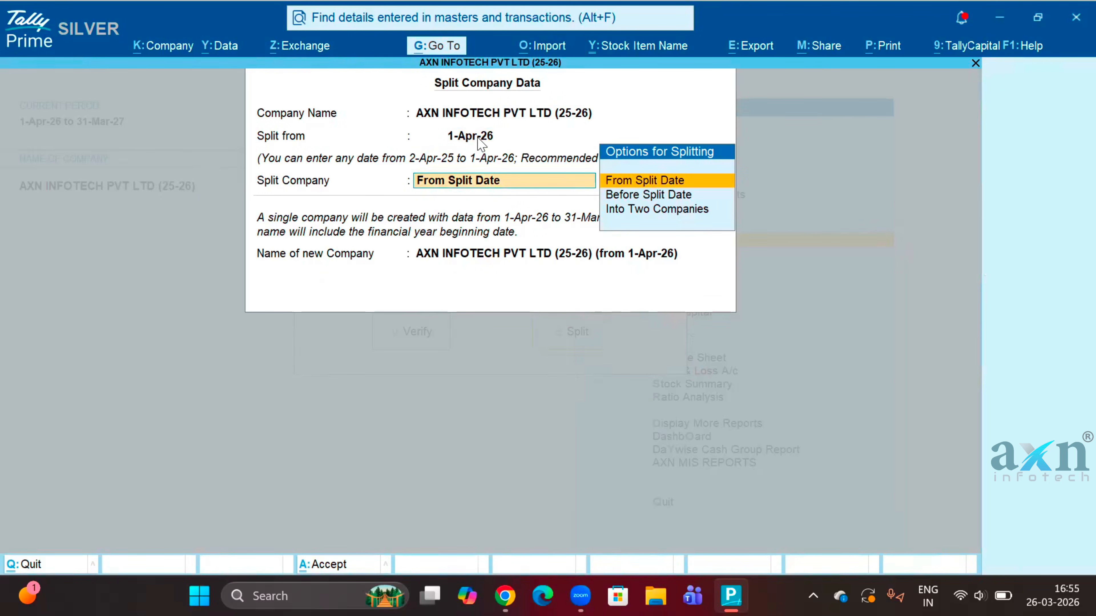
{"action": "left_click", "coordinate": [479, 141]}
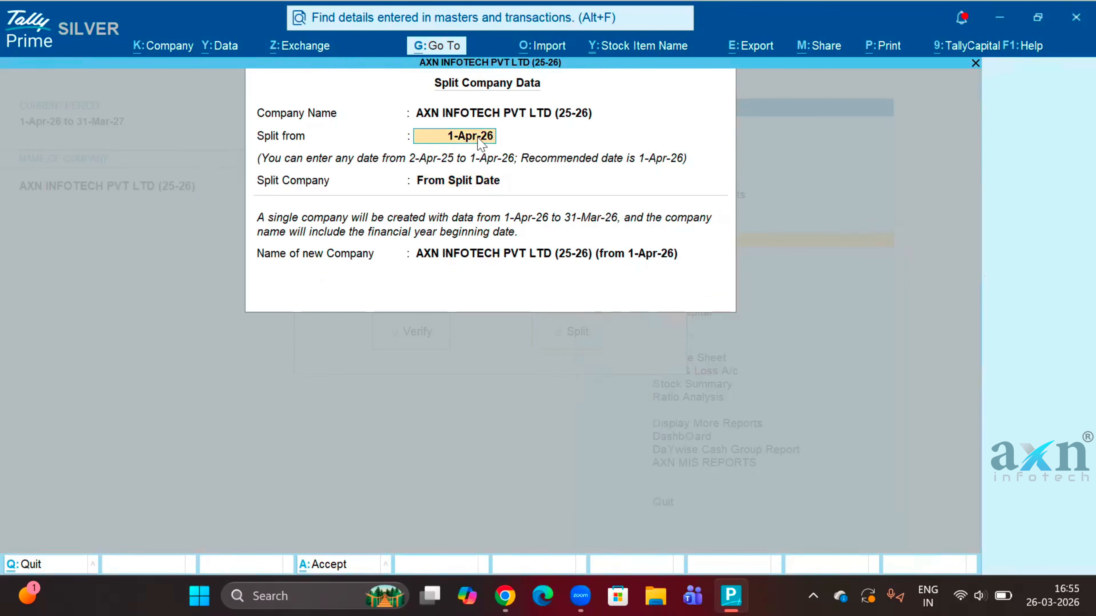
{"action": "key", "text": "Return"}
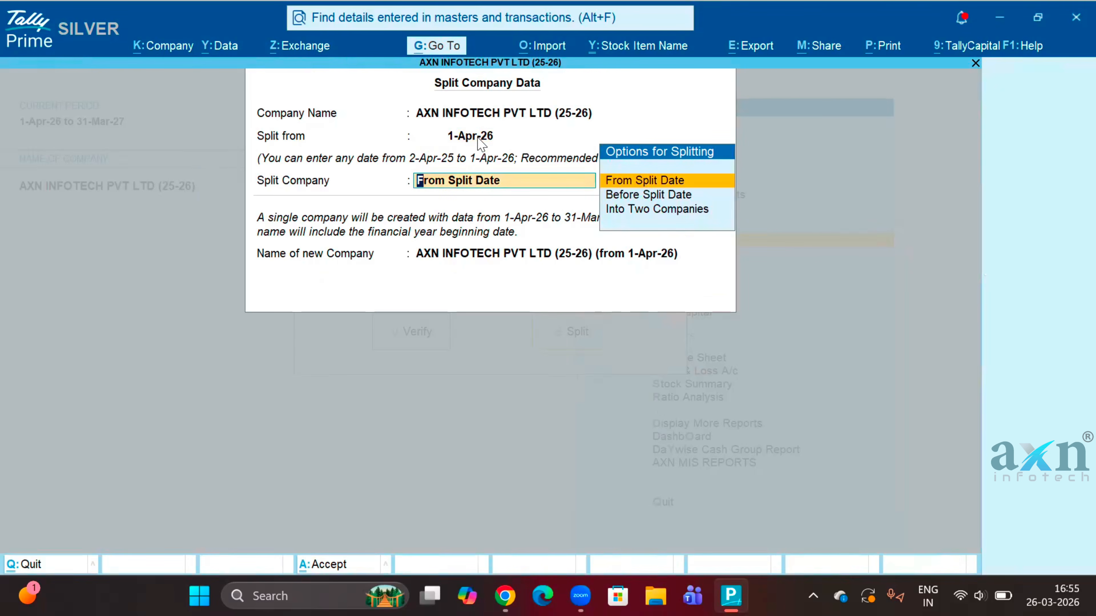
{"action": "key", "text": "Return"}
{"action": "key", "text": "Return"}
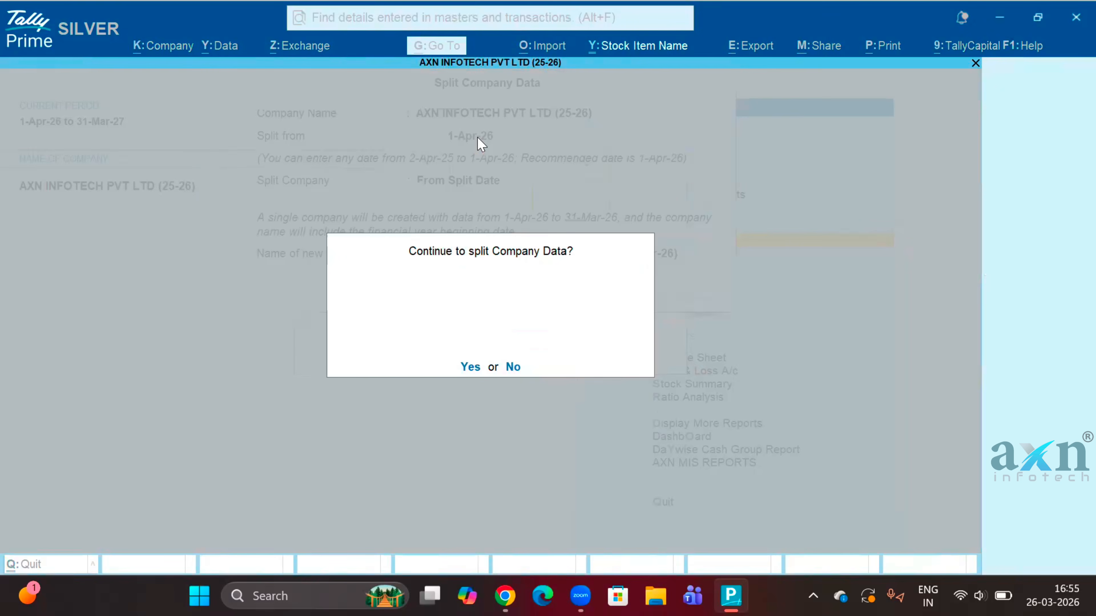
{"action": "key", "text": "Return"}
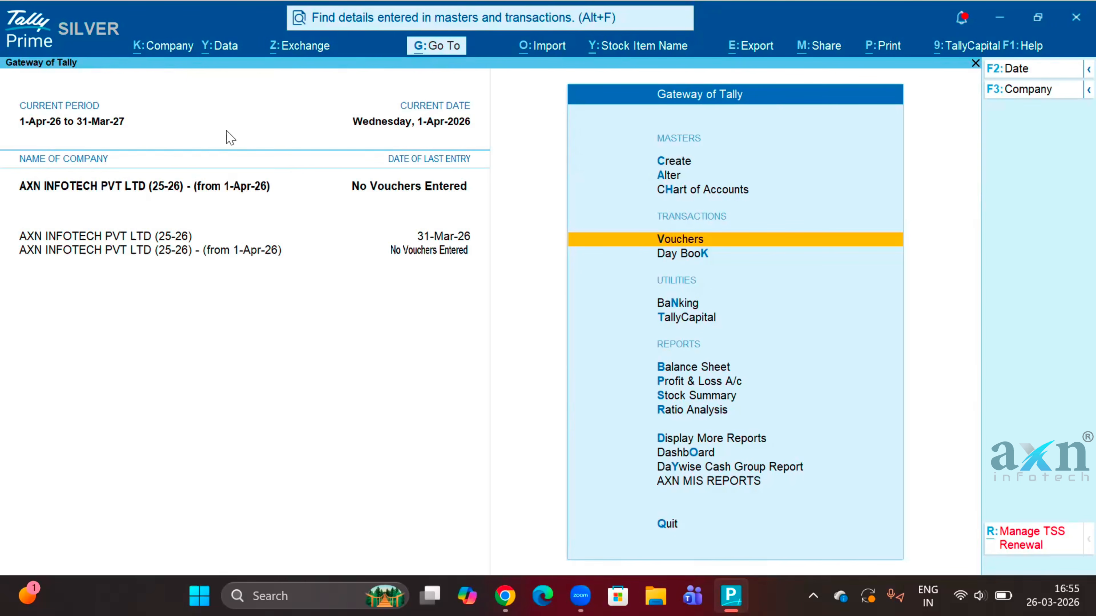
- Rename the newly split company as AXN INFOTECH PVT LTD (26-27)
{"action": "left_click", "coordinate": [178, 48]}
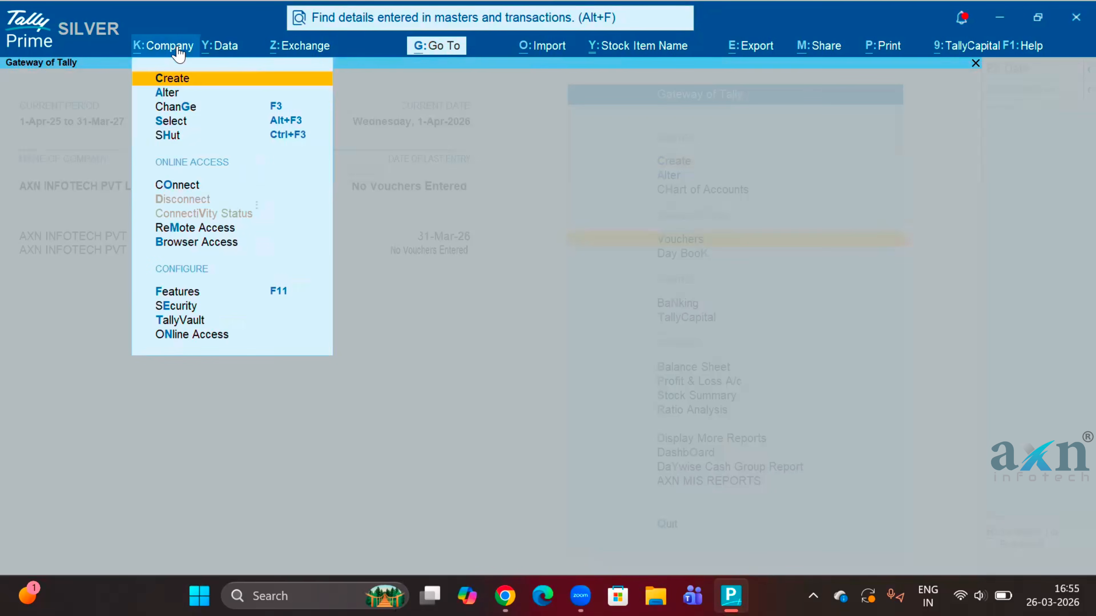
{"action": "key", "text": "Down"}
{"action": "key", "text": "Return"}
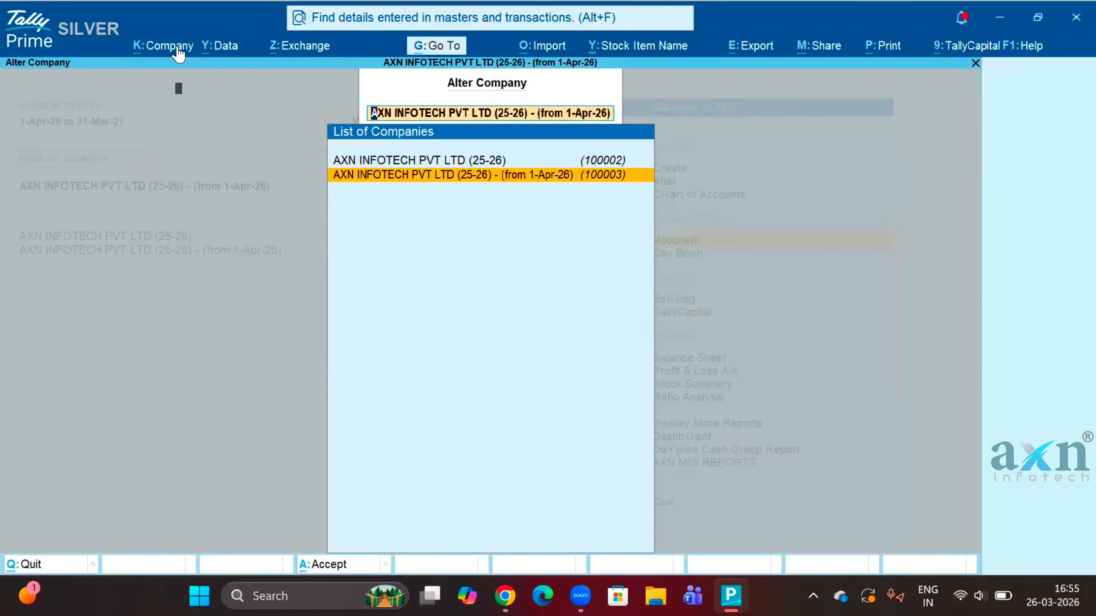
{"action": "key", "text": "Return"}
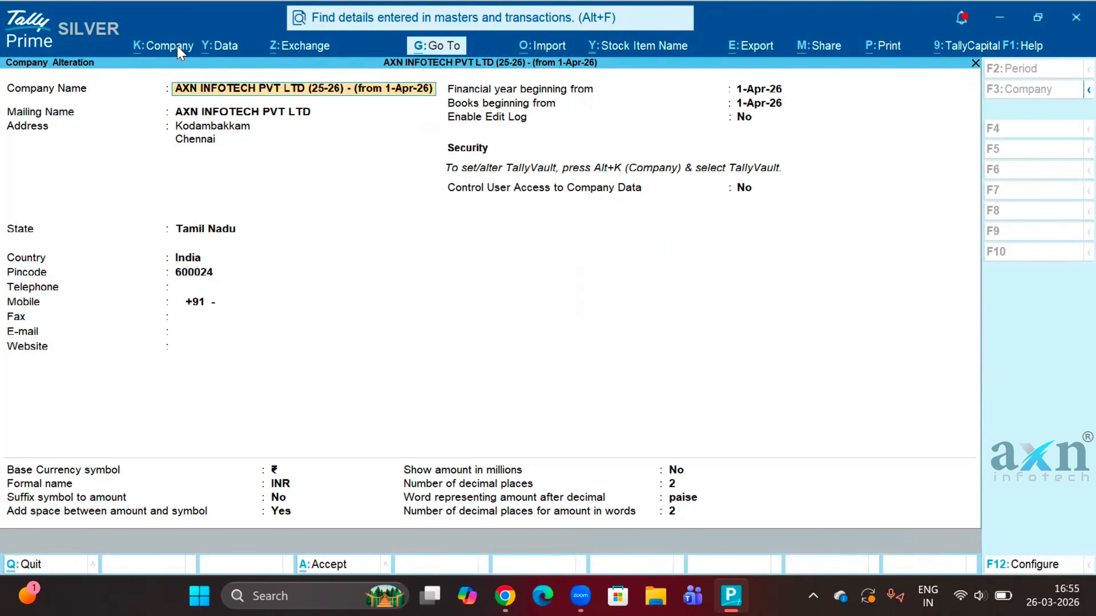
{"action": "key", "text": "BackSpace"}
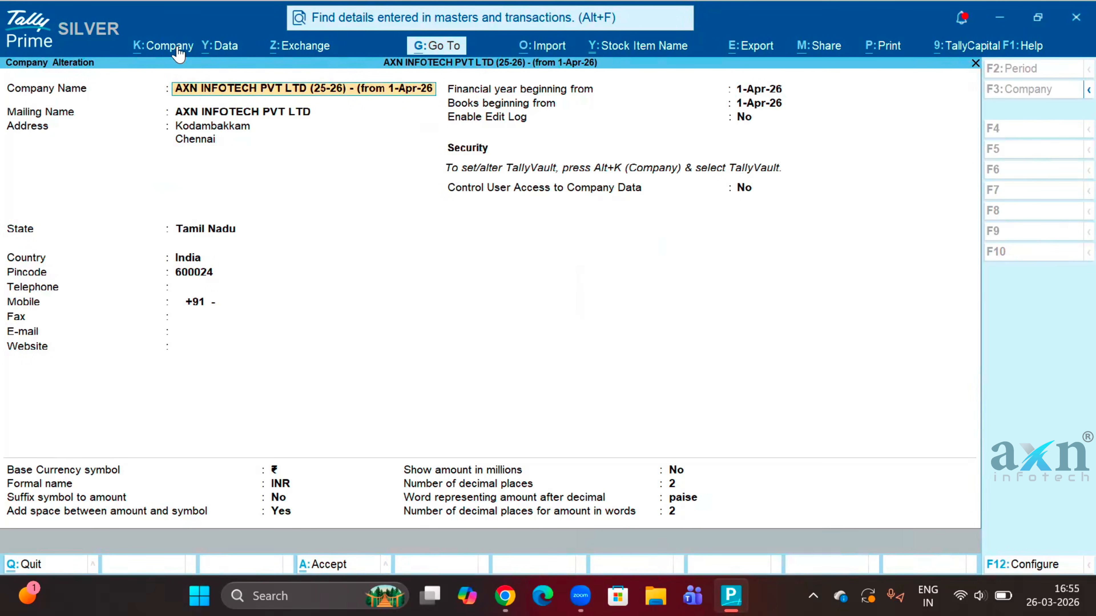
{"action": "key", "text": "BackSpace"}
{"action": "key", "text": "BackSpace"}
{"action": "key", "text": "BackSpace"}
{"action": "key", "text": "BackSpace"}
{"action": "key", "text": "BackSpace"}
{"action": "key", "text": "BackSpace"}
{"action": "key", "text": "BackSpace"}
{"action": "key", "text": "BackSpace"}
{"action": "key", "text": "BackSpace"}
{"action": "key", "text": "BackSpace"}
{"action": "key", "text": "BackSpace"}
{"action": "key", "text": "BackSpace"}
{"action": "key", "text": "BackSpace"}
{"action": "key", "text": "BackSpace"}
{"action": "key", "text": "BackSpace"}
{"action": "key", "text": "BackSpace"}
{"action": "key", "text": "BackSpace"}
{"action": "key", "text": "BackSpace"}
{"action": "key", "text": "BackSpace"}
{"action": "key", "text": "BackSpace"}
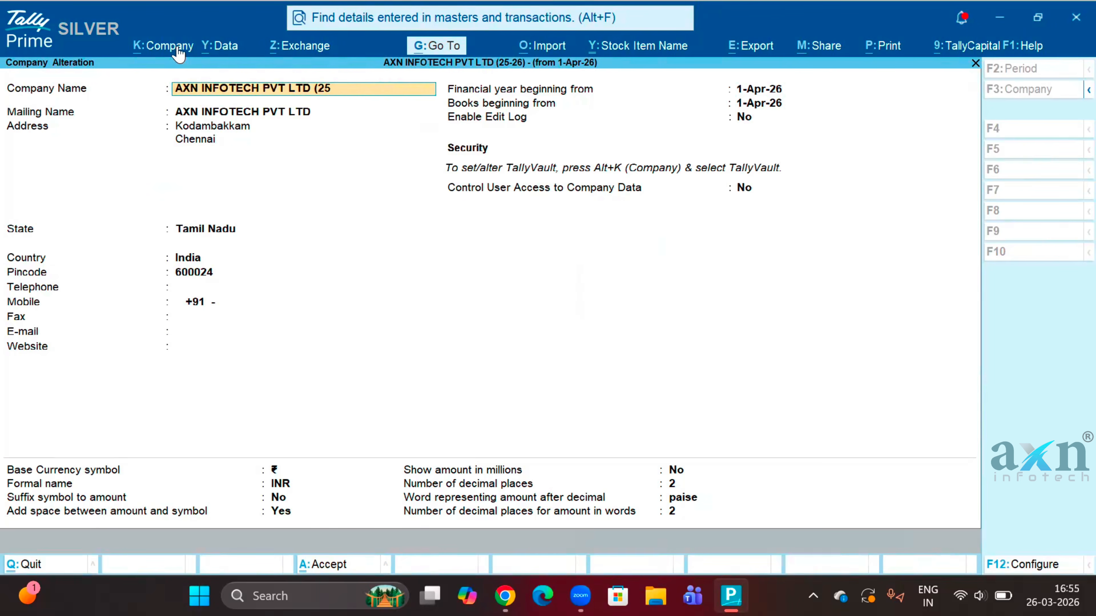
{"action": "key", "text": "BackSpace"}
{"action": "type", "text": "6-27)"}
{"action": "key", "text": "Return"}
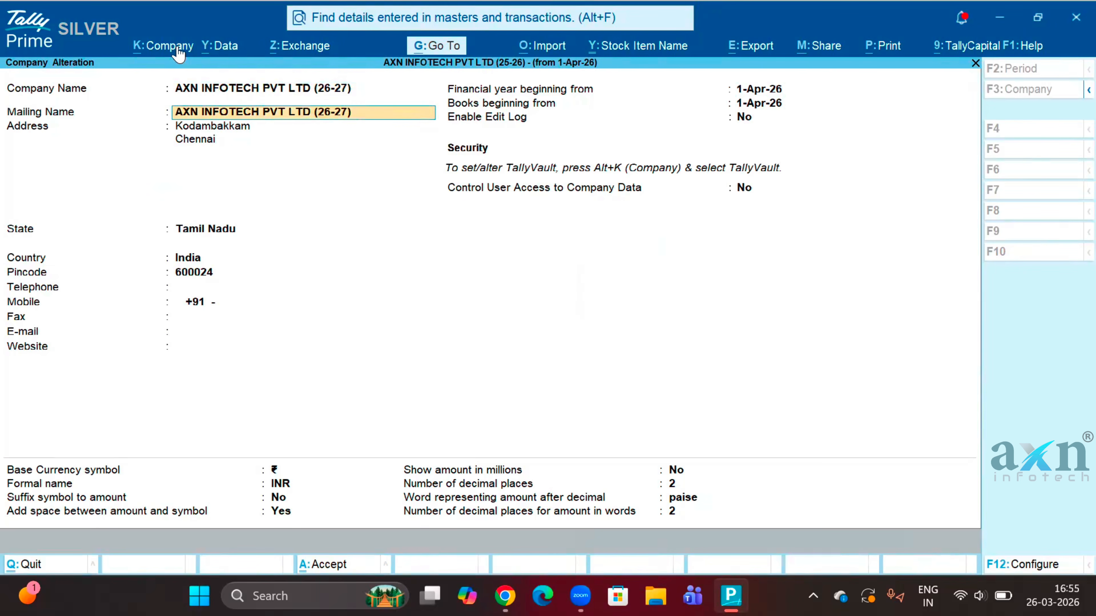
- Restore the mailing name to AXN INFOTECH PVT LTD, save the company alteration and return to the Gateway of Tally
{"action": "key", "text": "BackSpace"}
{"action": "key", "text": "BackSpace"}
{"action": "key", "text": "BackSpace"}
{"action": "type", "text": "t"}
{"action": "key", "text": "BackSpace"}
{"action": "type", "text": "TD"}
{"action": "key", "text": "Delete"}
{"action": "key", "text": "Delete"}
{"action": "key", "text": "Delete"}
{"action": "key", "text": "Return"}
{"action": "key", "text": "ctrl+a"}
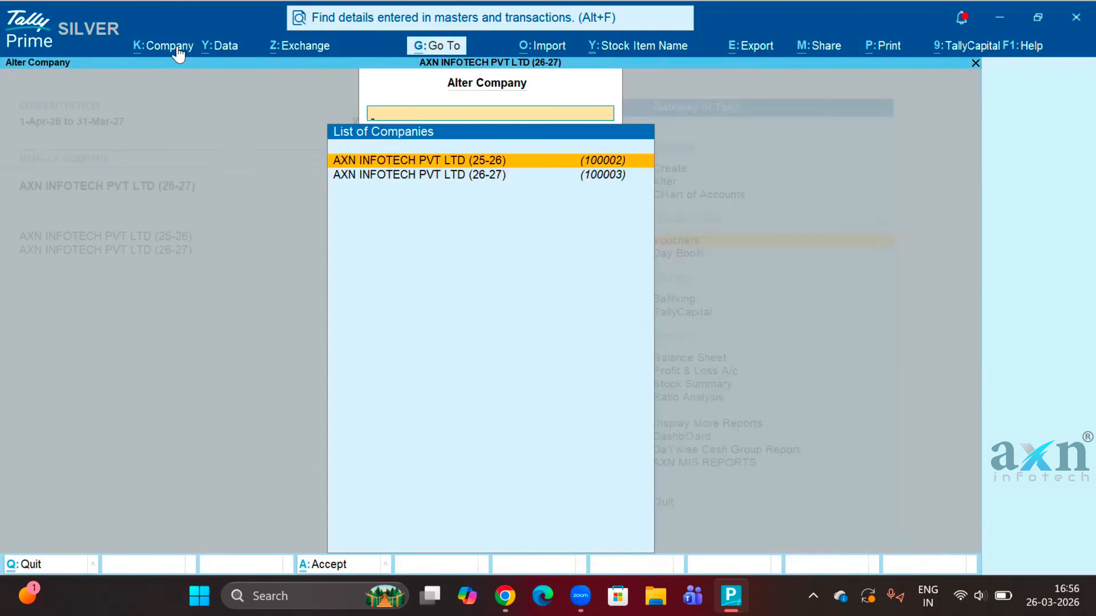
{"action": "key", "text": "Escape"}
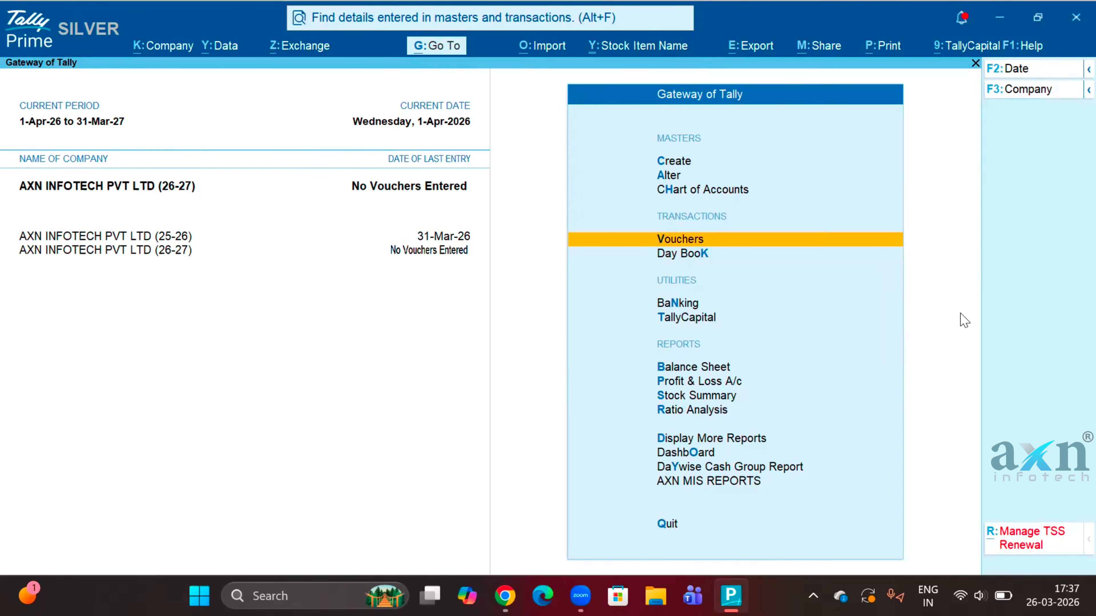
- Open the alteration details of AXN INFOTECH PVT LTD (26-27) to check its financial year and books beginning dates
{"action": "key", "text": "alt+k"}
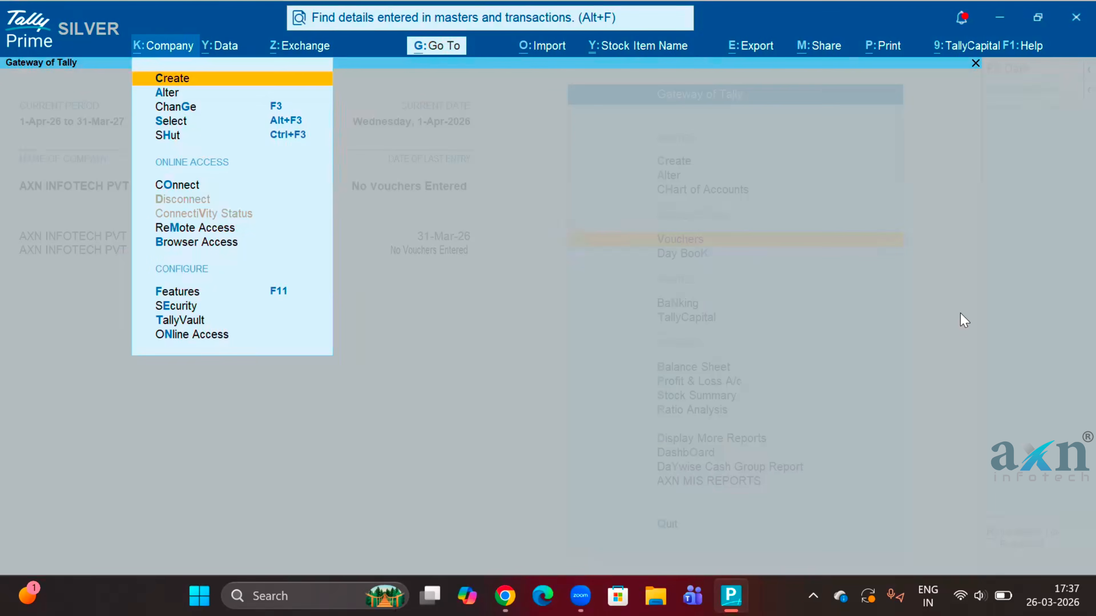
{"action": "key", "text": "Down"}
{"action": "key", "text": "Return"}
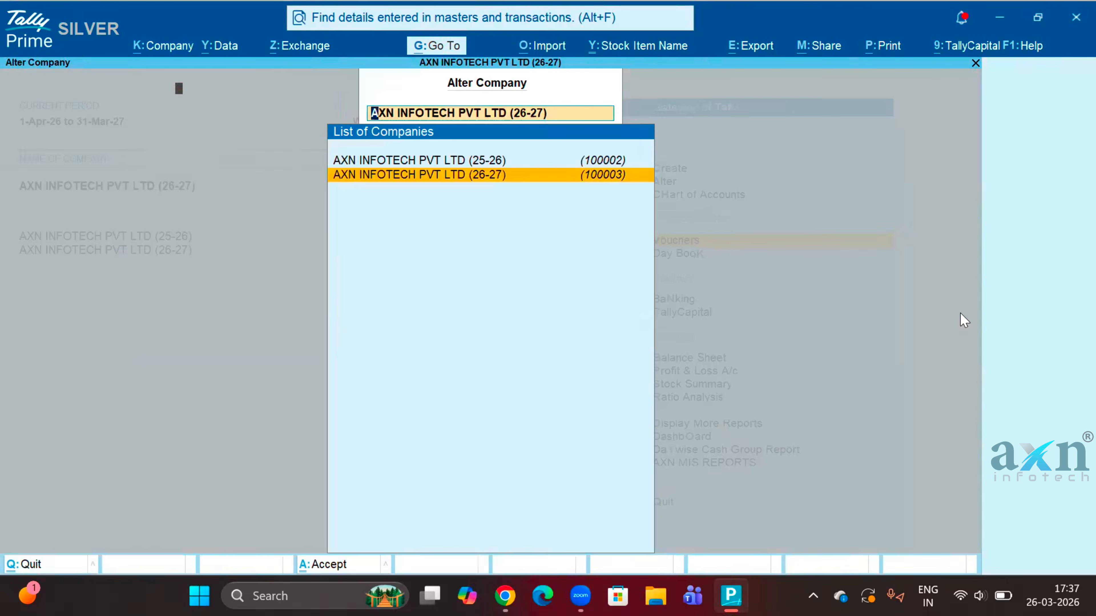
{"action": "key", "text": "Return"}
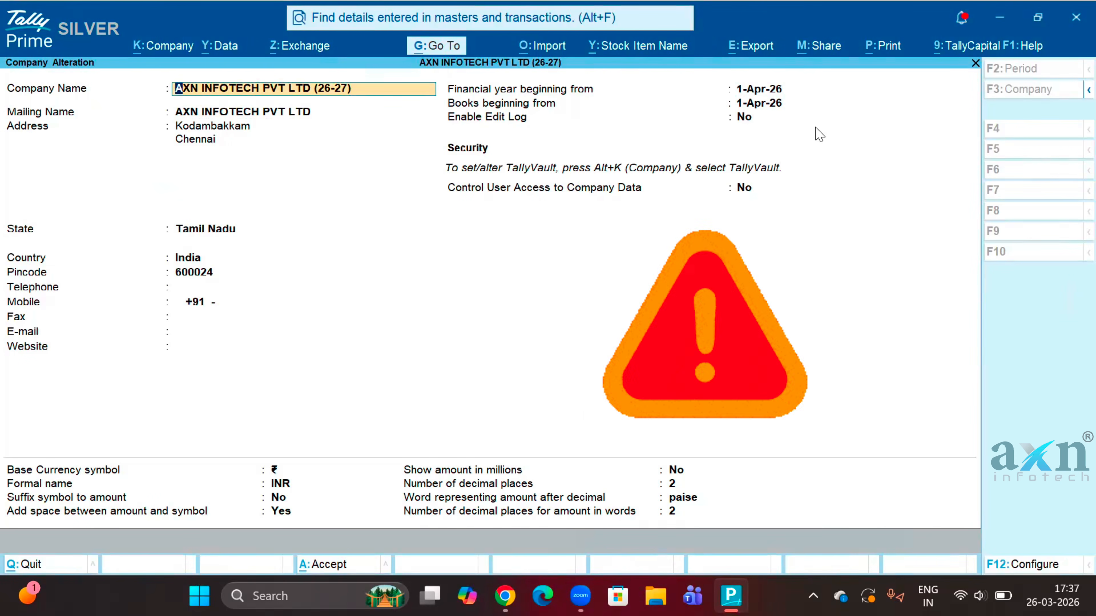